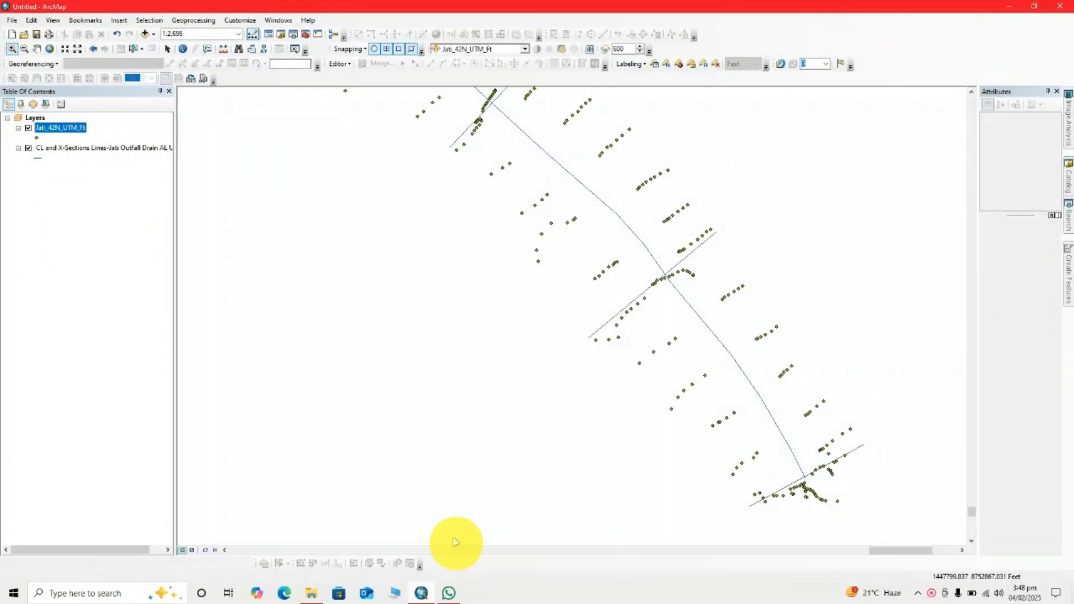
Open the attribute table of the CL and X-Sections Lines layer and select all X-SECTION_LINES records, excluding the CENTERLINE
scroll(587, 304, up, 2)
scroll(485, 203, down, 4)
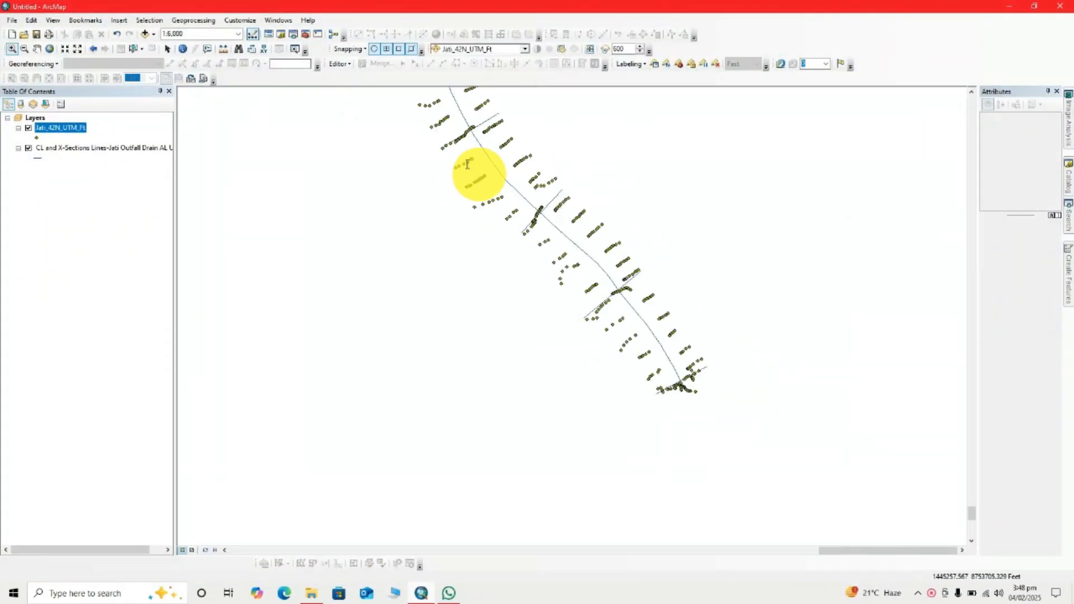
scroll(427, 222, down, 2)
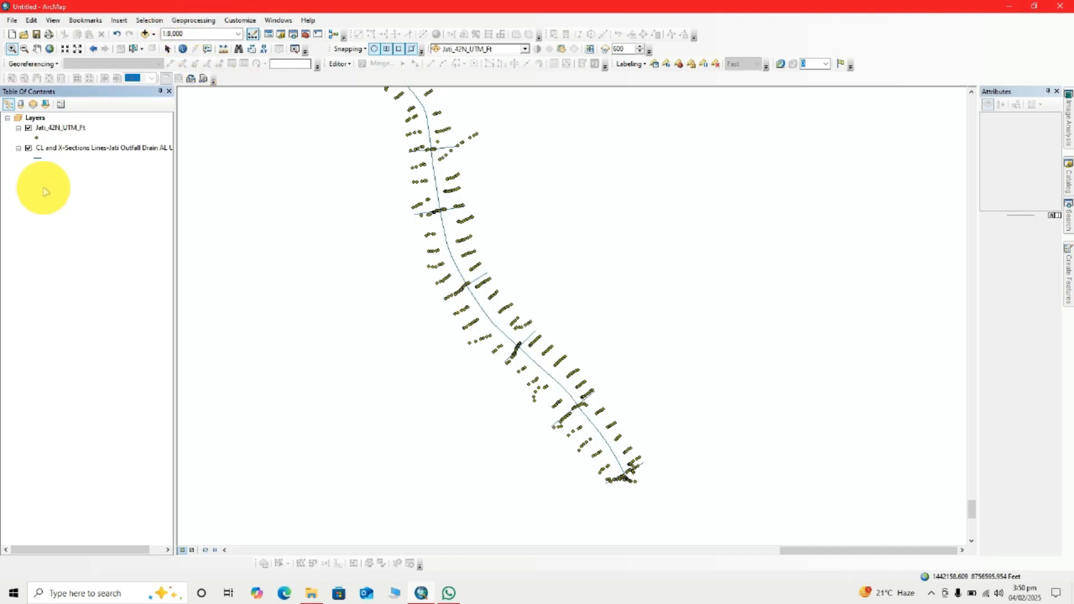
right_click(106, 149)
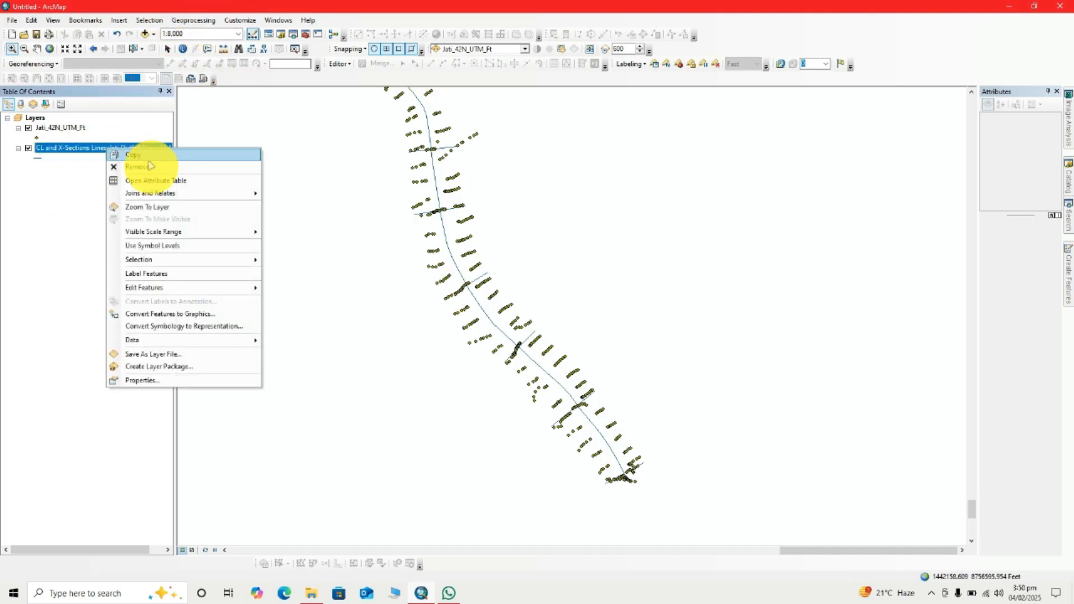
click(213, 180)
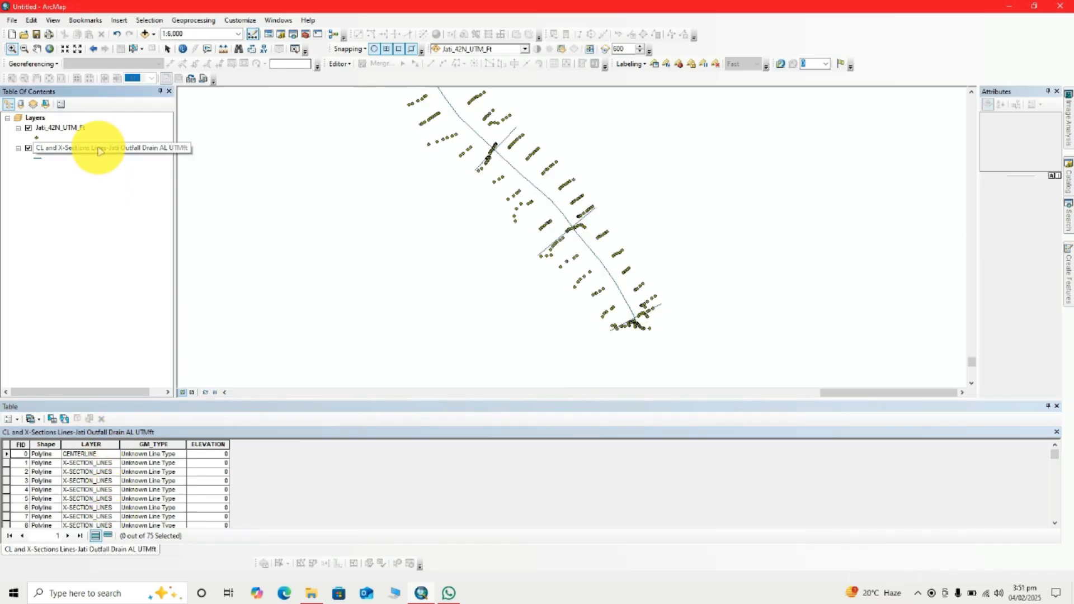
right_click(98, 150)
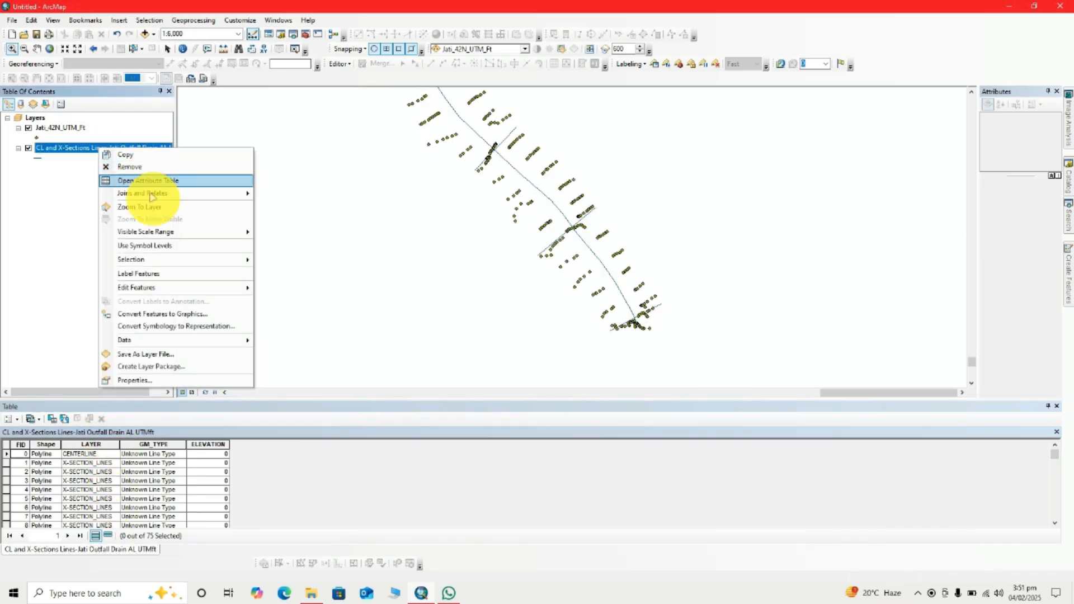
click(7, 454)
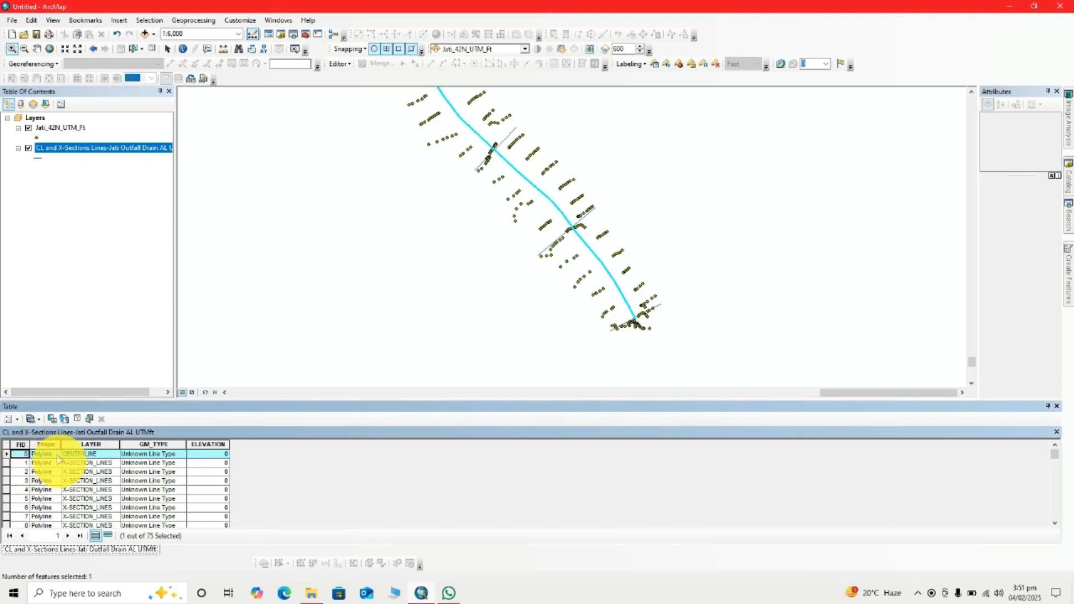
click(63, 421)
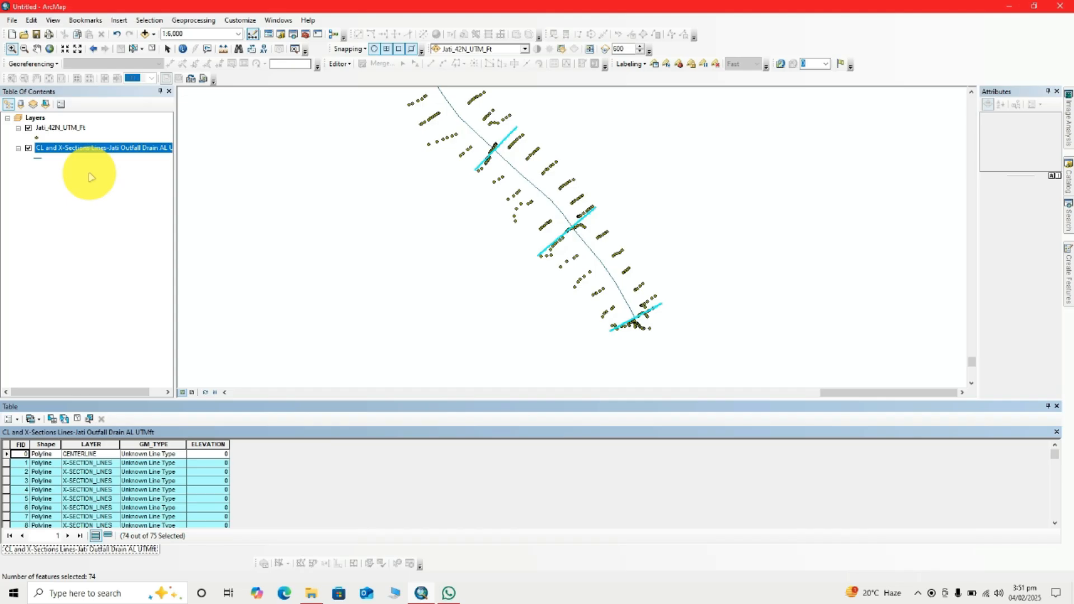
Start exporting the selected features and create a Tutorial folder inside Civil Project on the G: drive as the output location
right_click(117, 153)
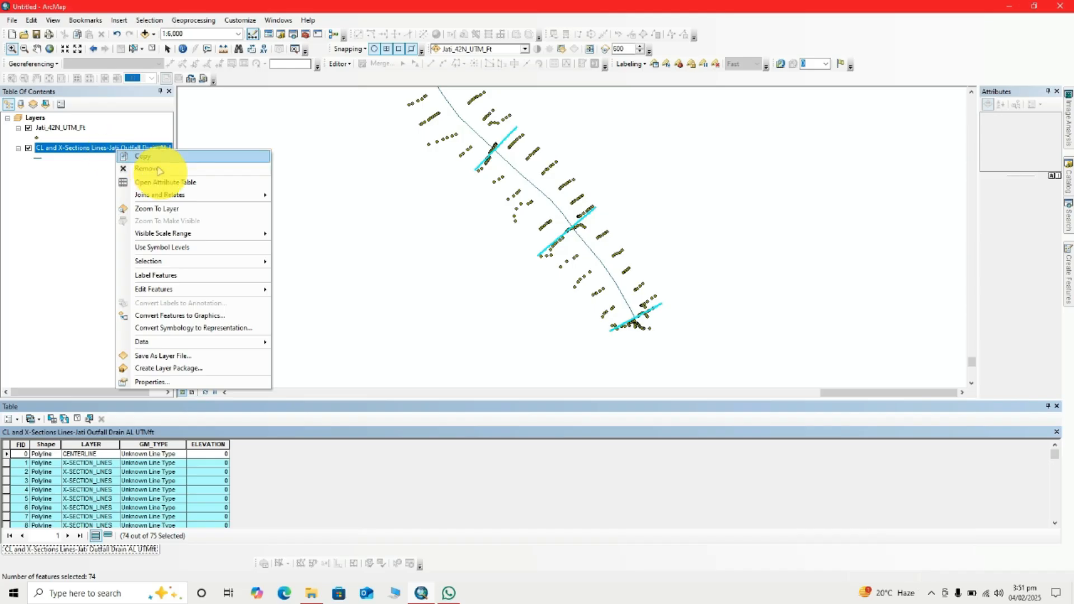
mouse_move(196, 342)
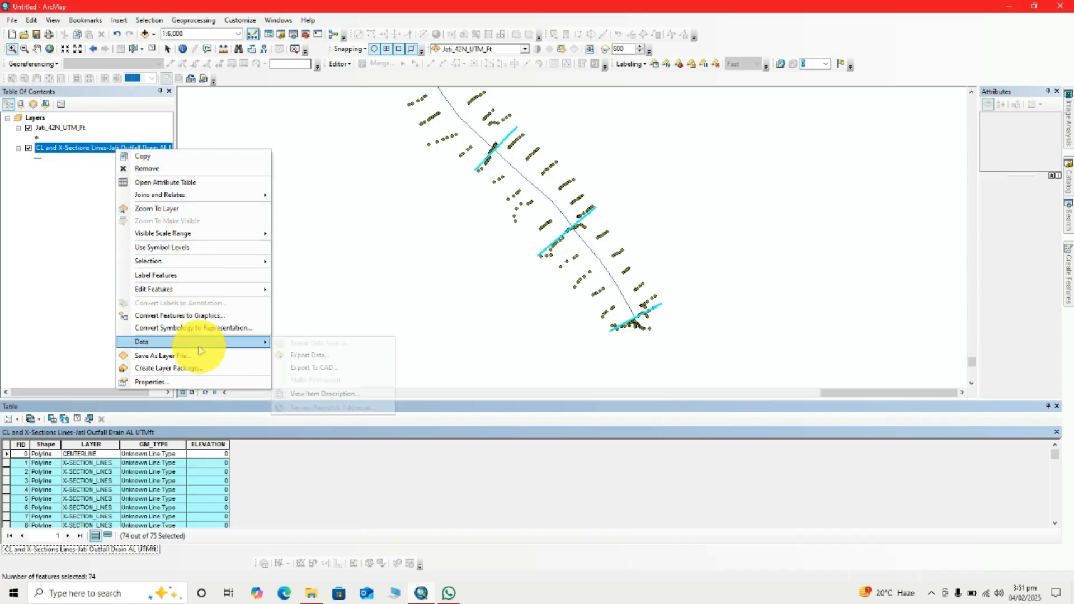
click(300, 355)
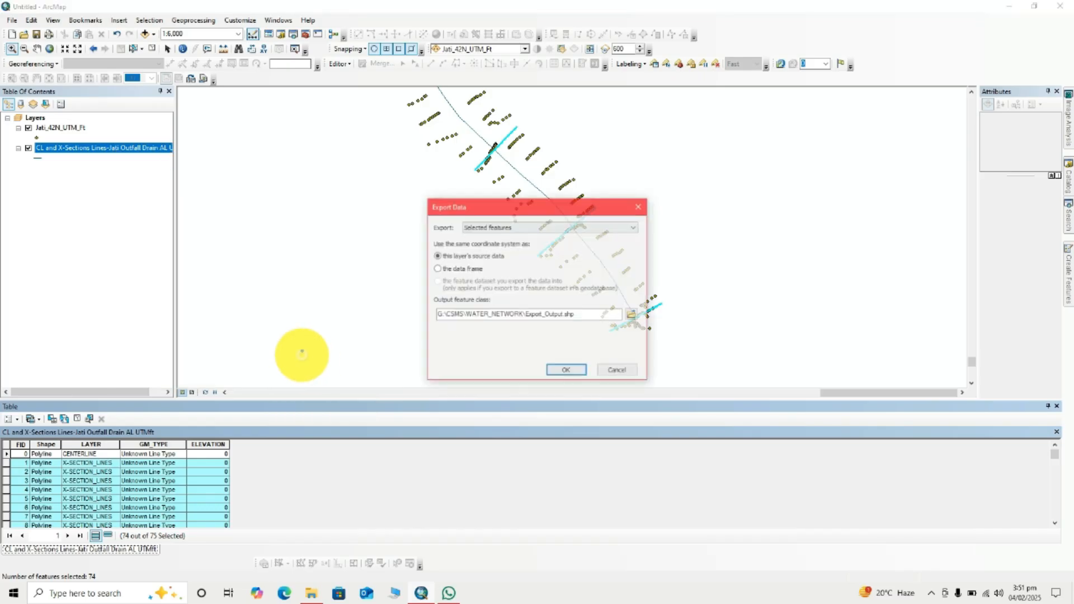
click(634, 315)
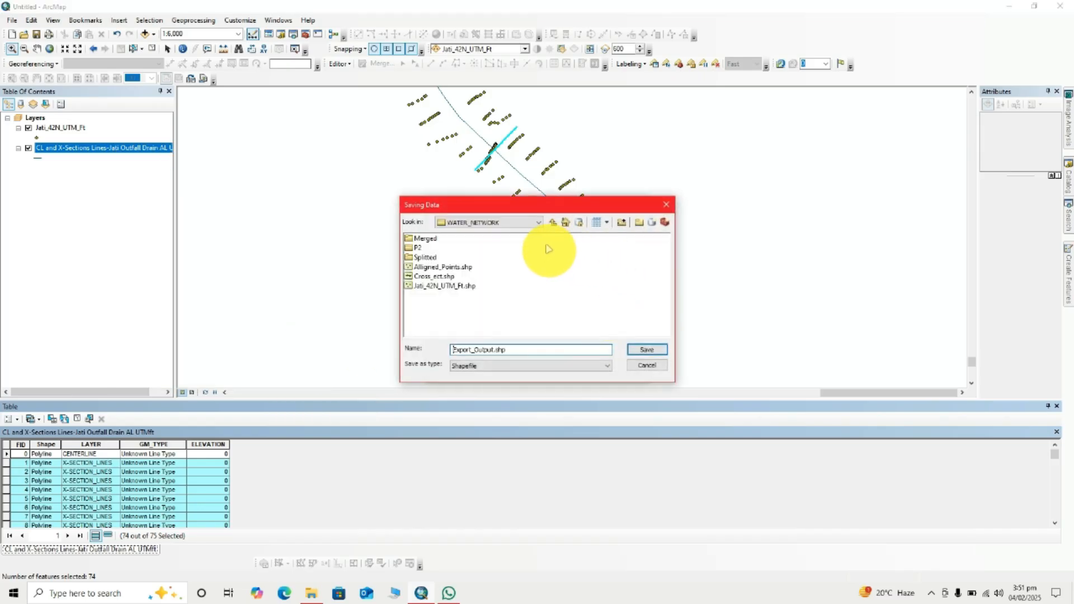
click(552, 222)
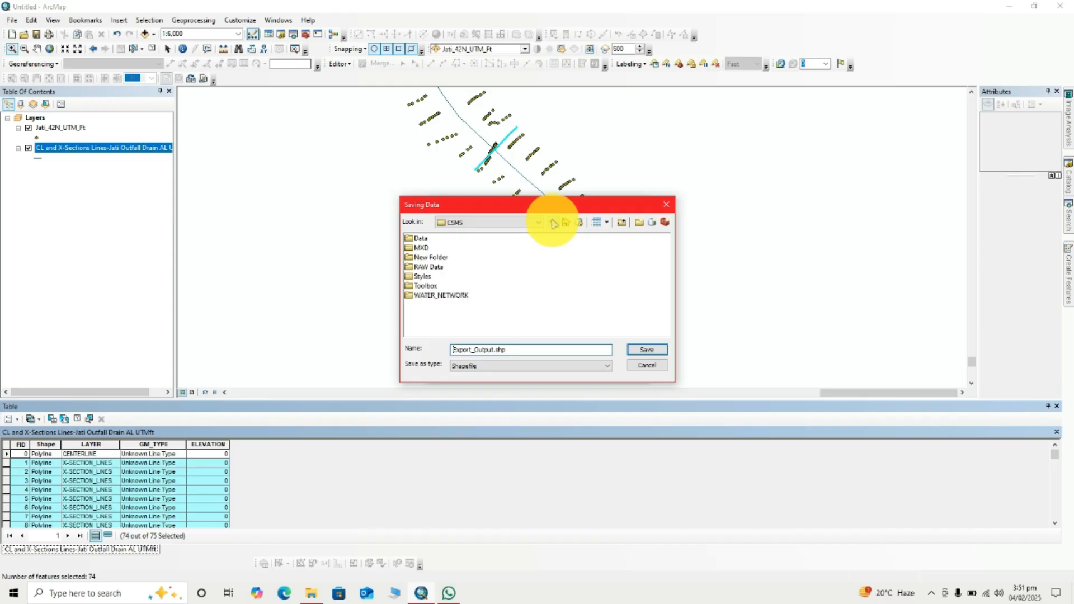
click(552, 222)
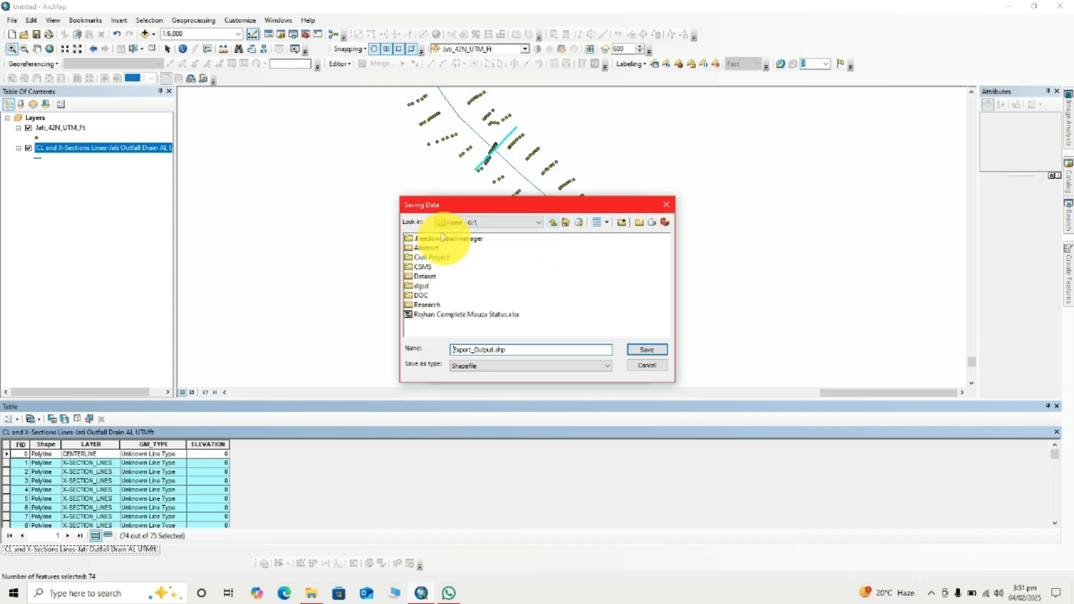
double_click(436, 259)
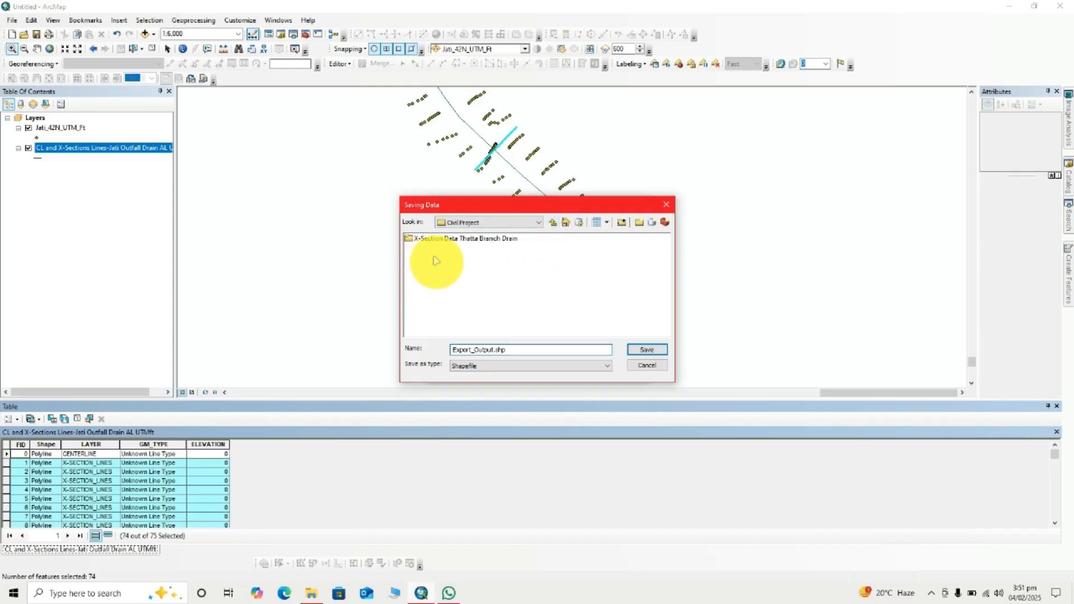
click(639, 224)
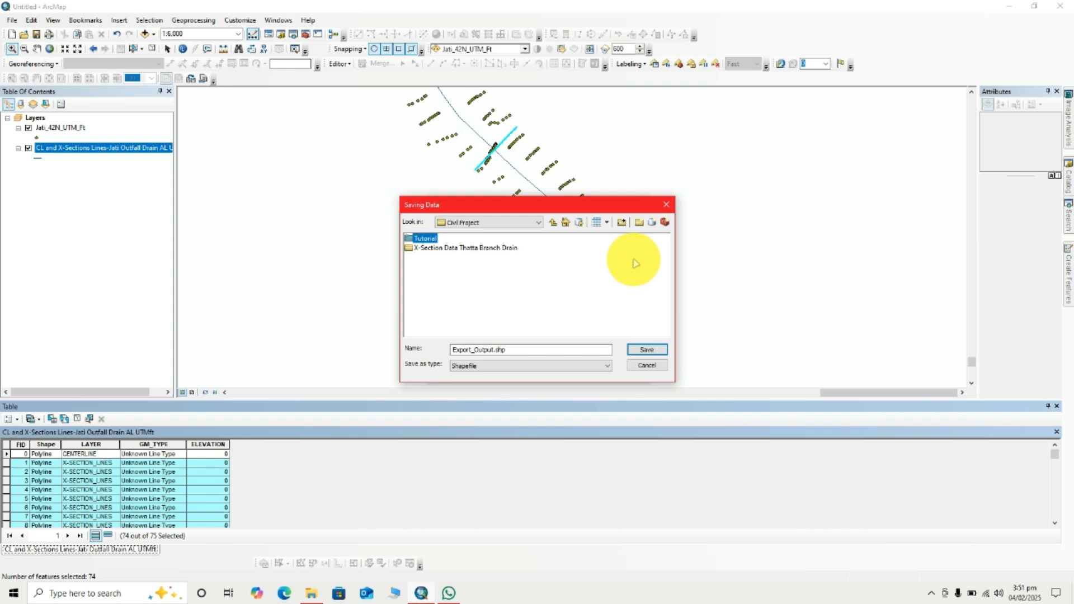
double_click(429, 241)
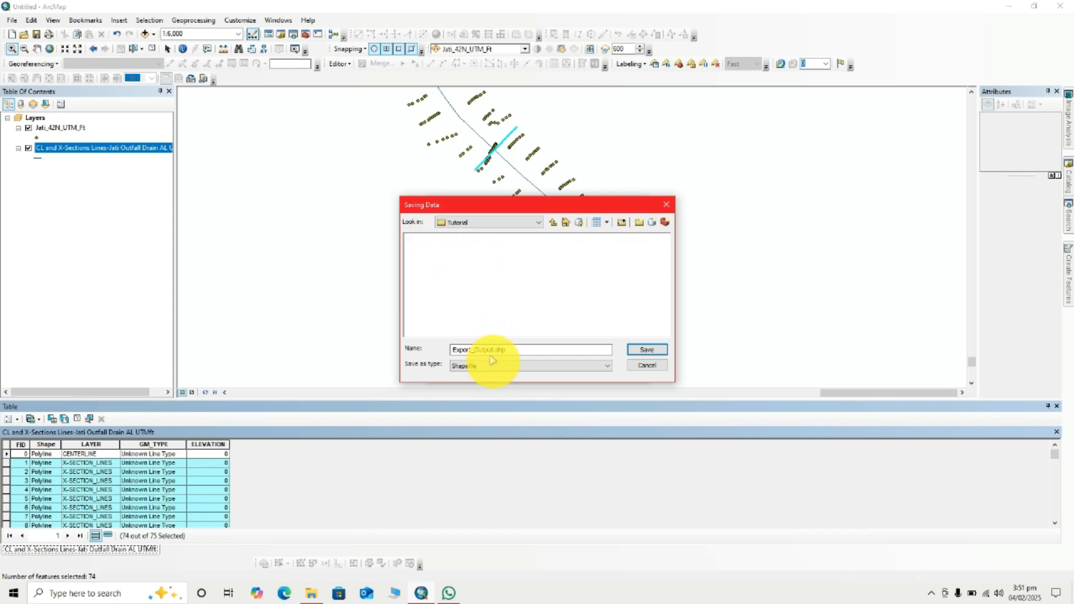
Export the selected lines as the shapefile Cross_section.shp and add it to the map as a layer
double_click(489, 349)
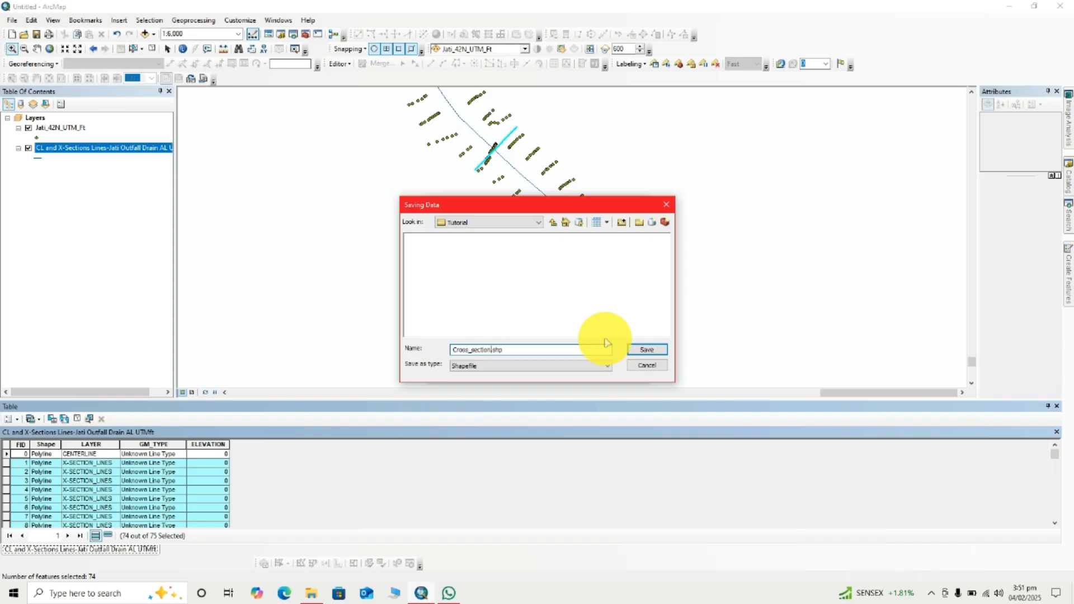
click(643, 349)
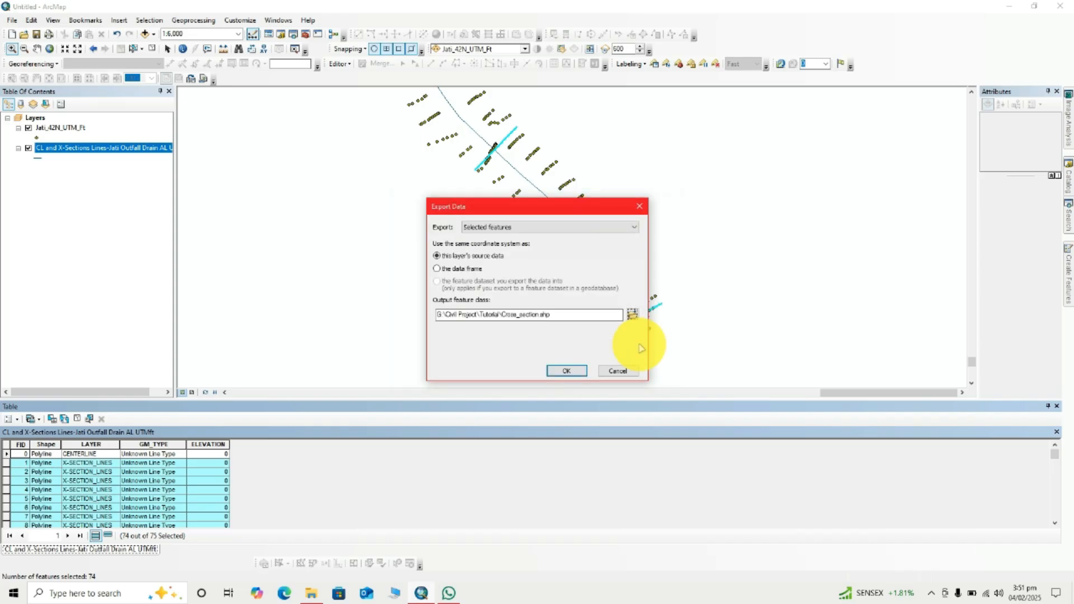
click(573, 372)
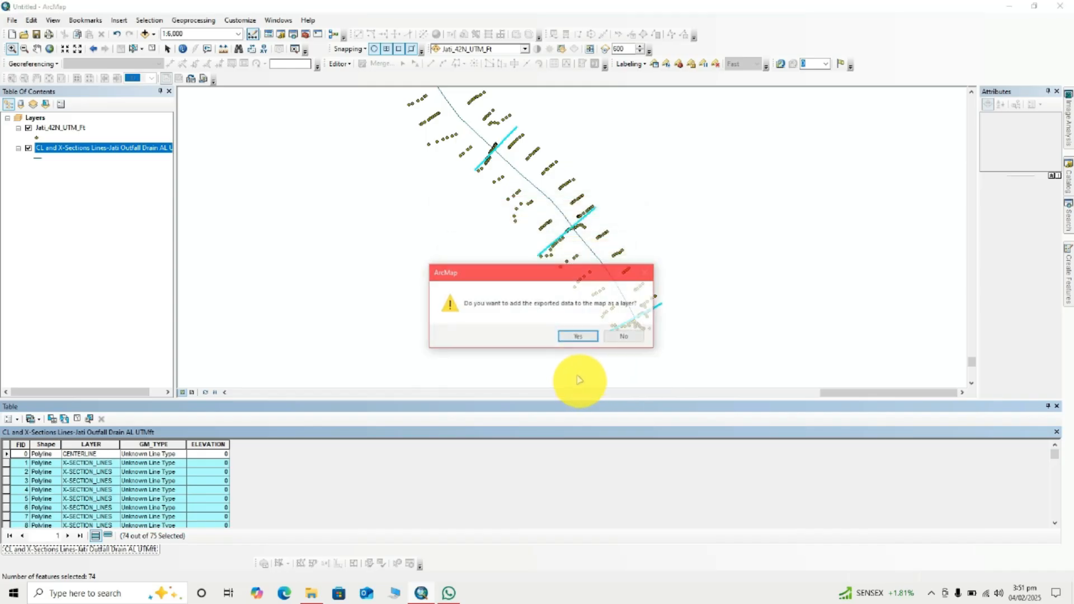
click(576, 336)
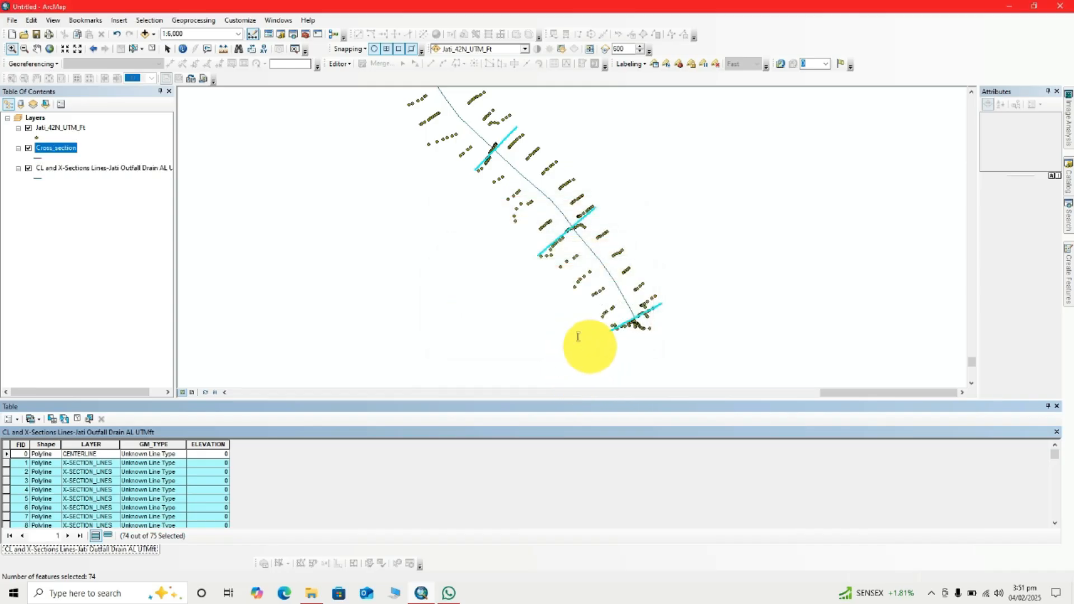
Hide the original CL and X-Sections Lines layer on the map
click(29, 168)
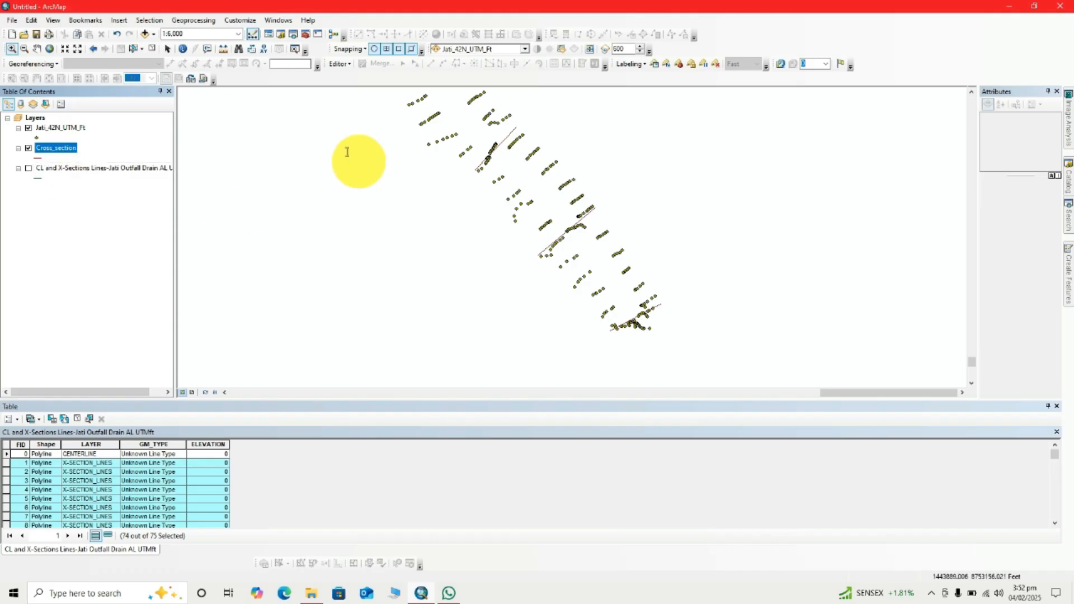
scroll(436, 207, up, 3)
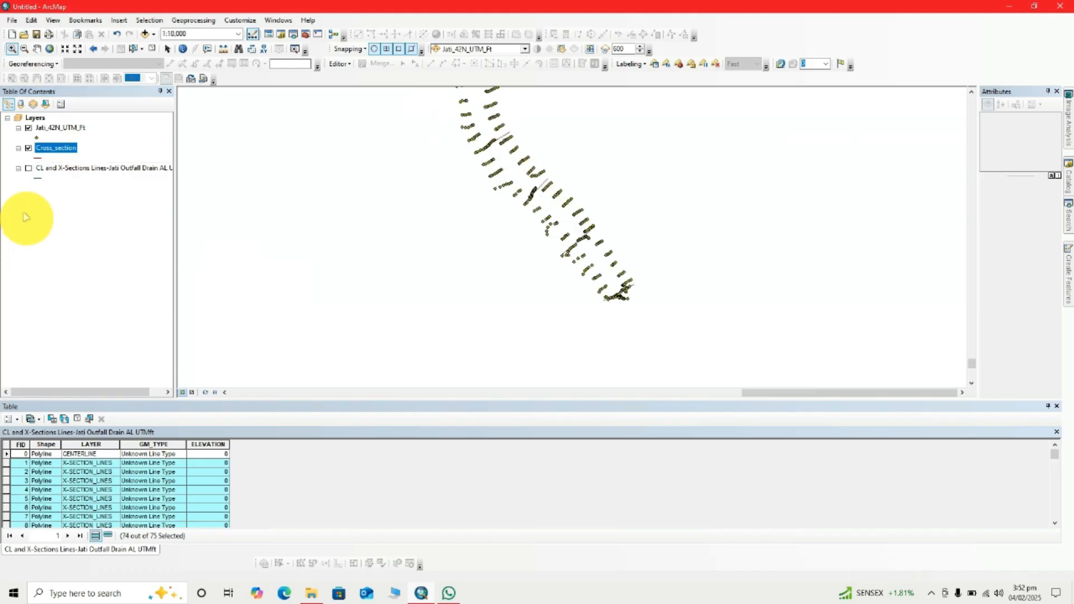
click(191, 23)
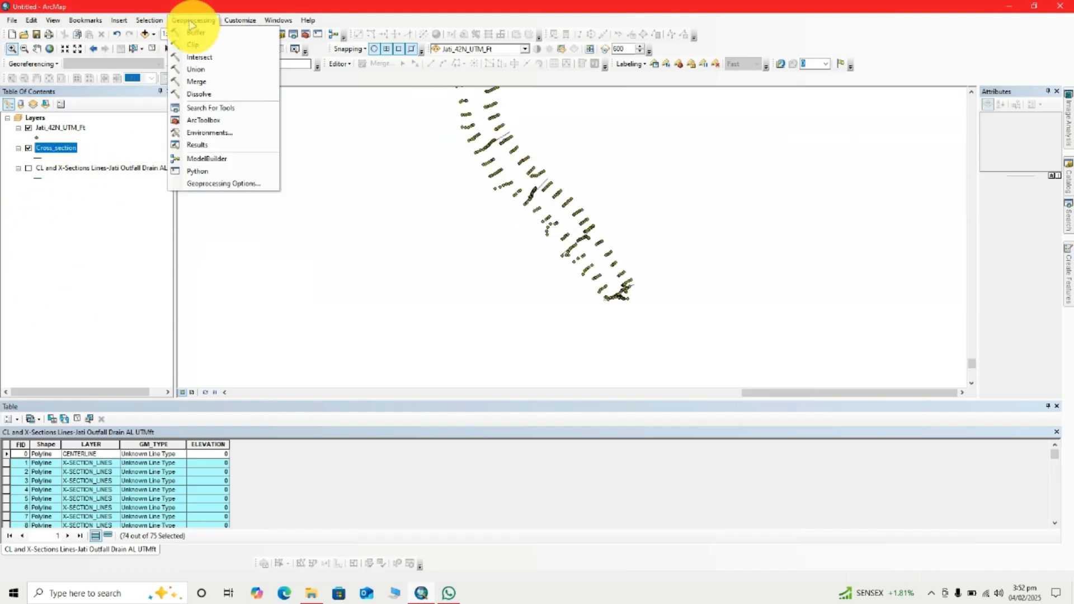
click(194, 34)
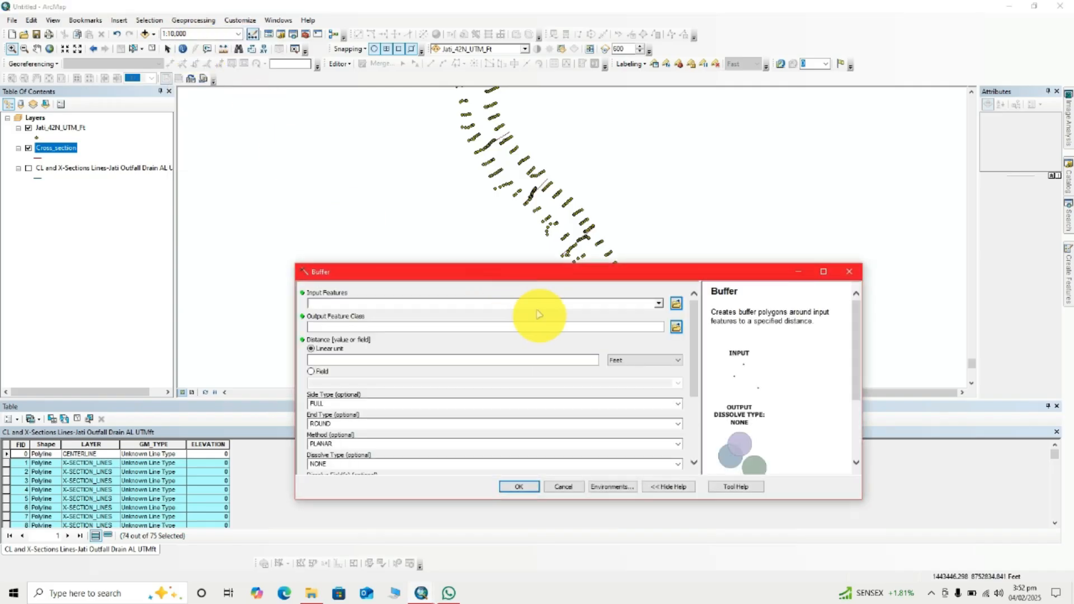
click(849, 272)
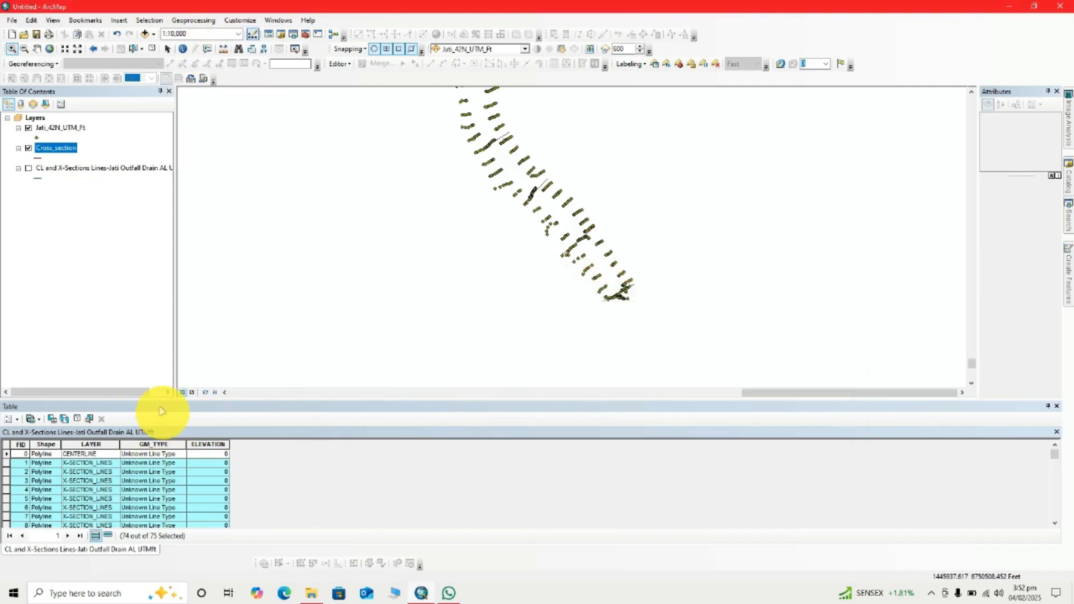
Close the attribute table and buffer the Cross_section layer by a linear distance of 100 feet
click(1056, 406)
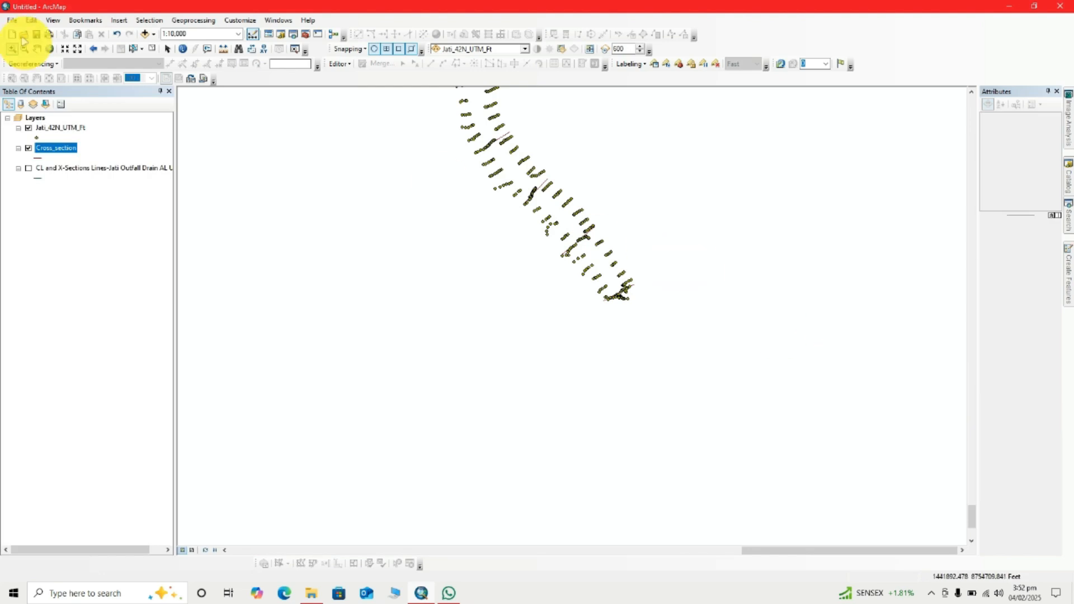
click(179, 23)
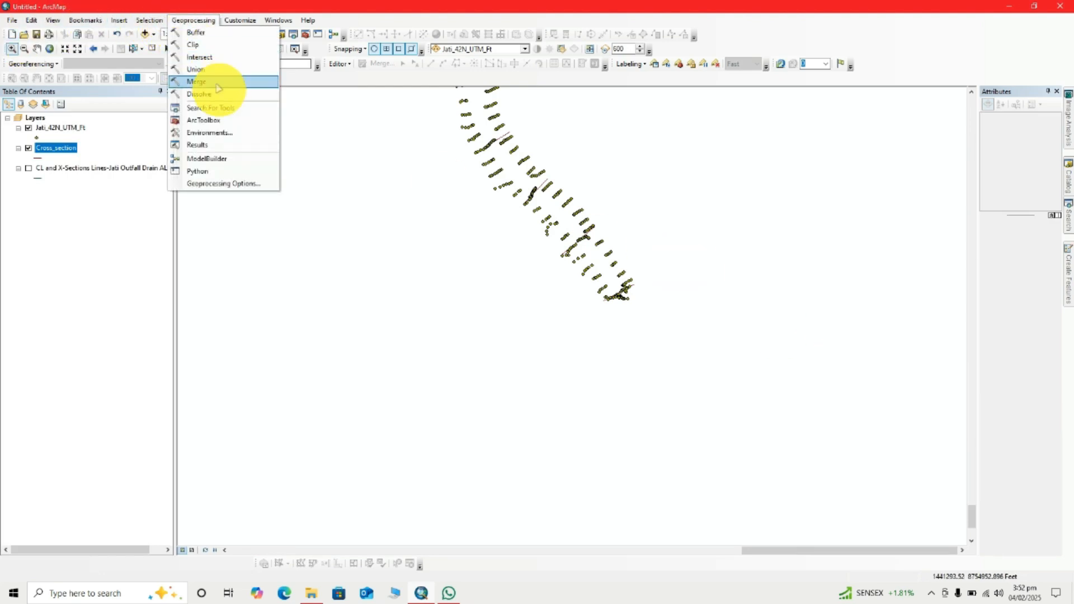
click(193, 33)
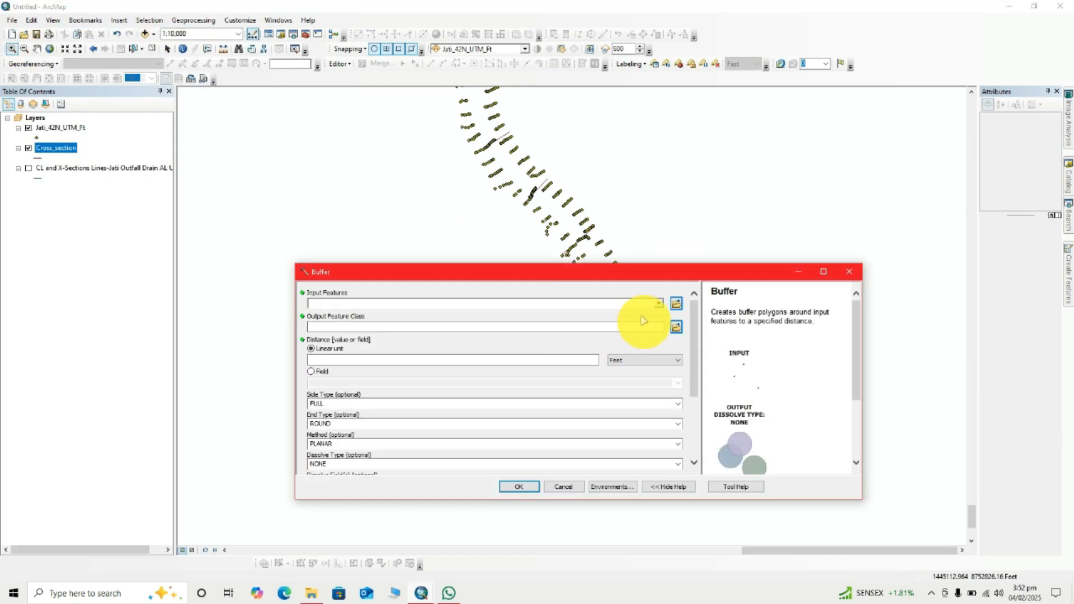
click(659, 303)
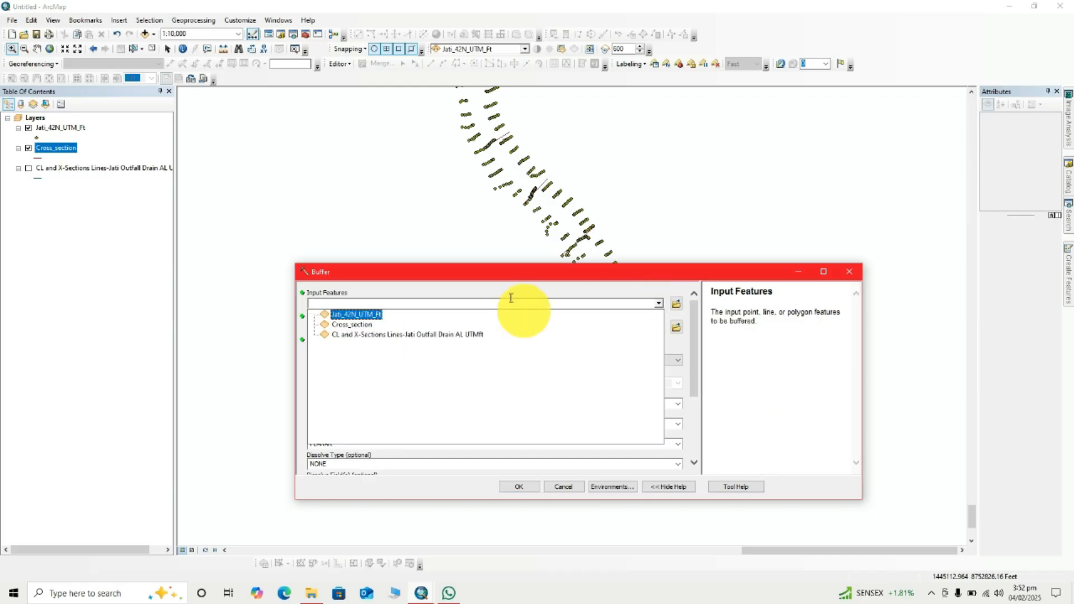
click(365, 326)
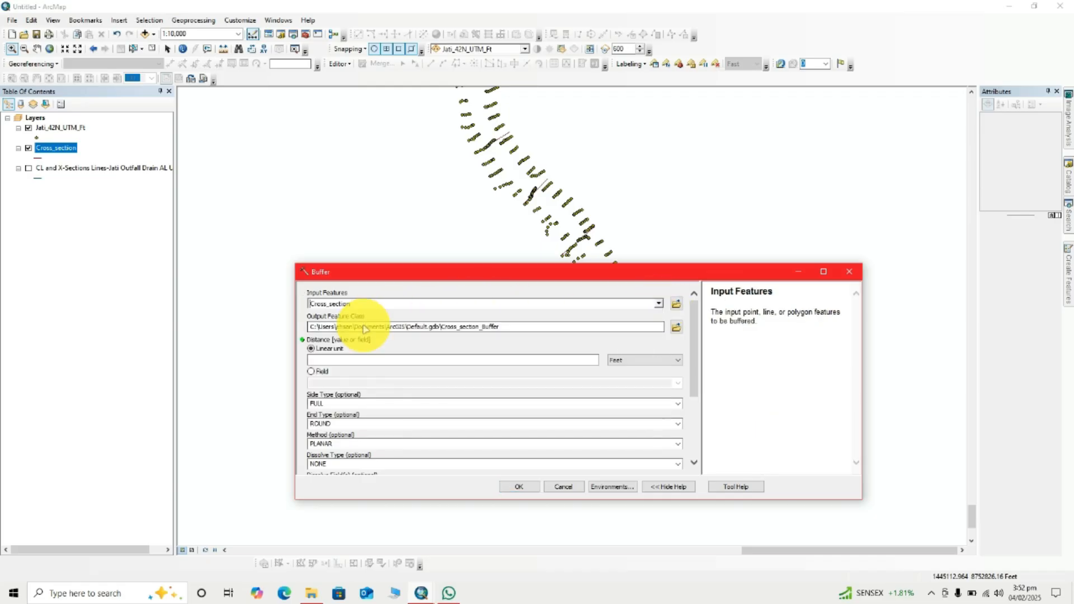
click(558, 353)
text(100)
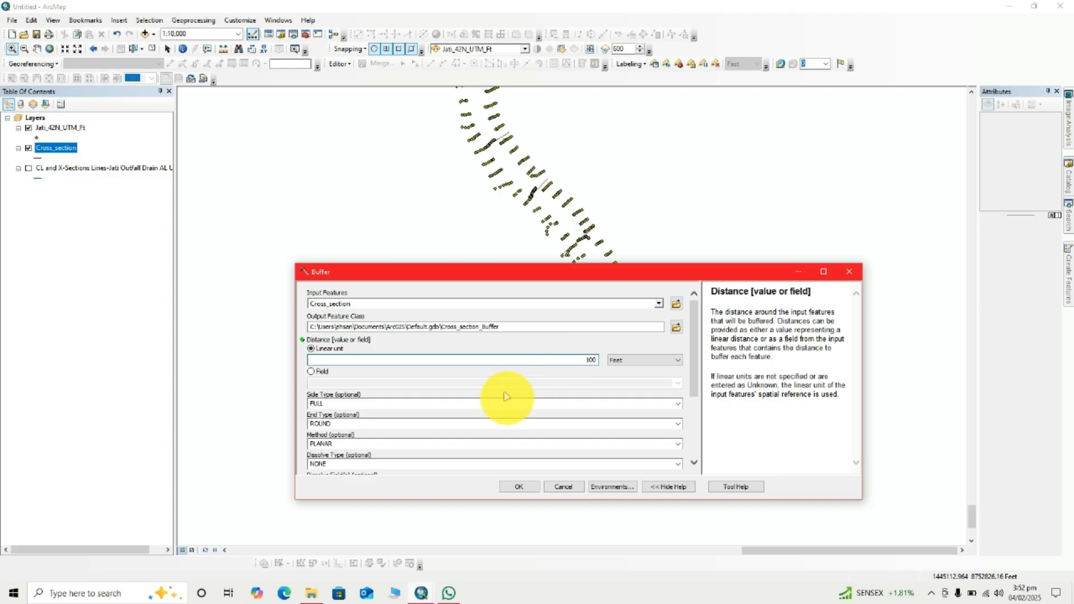
scroll(705, 427, down, 2)
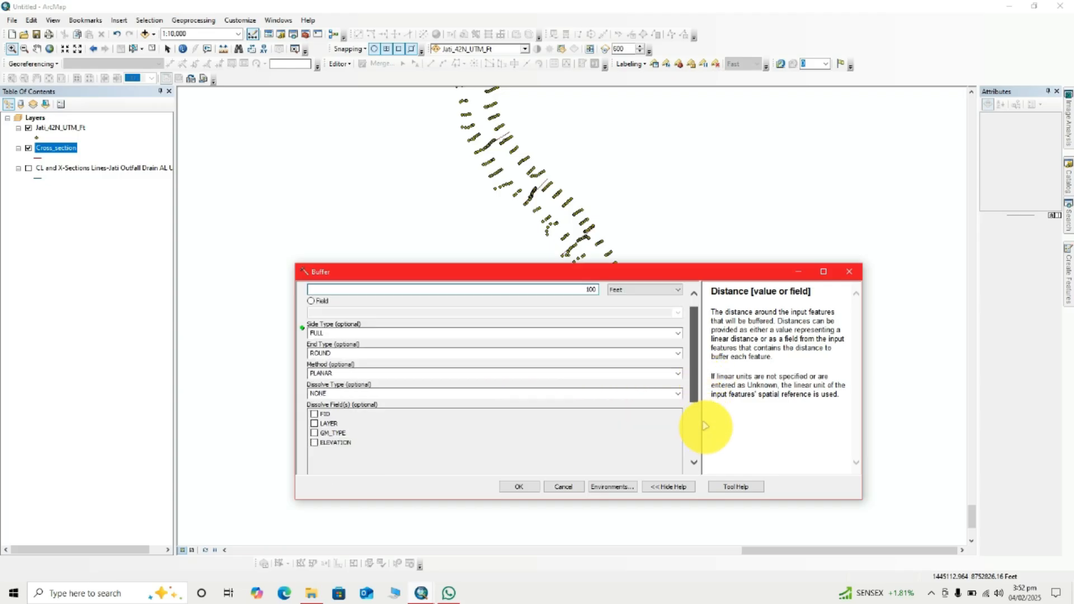
scroll(705, 427, down, 2)
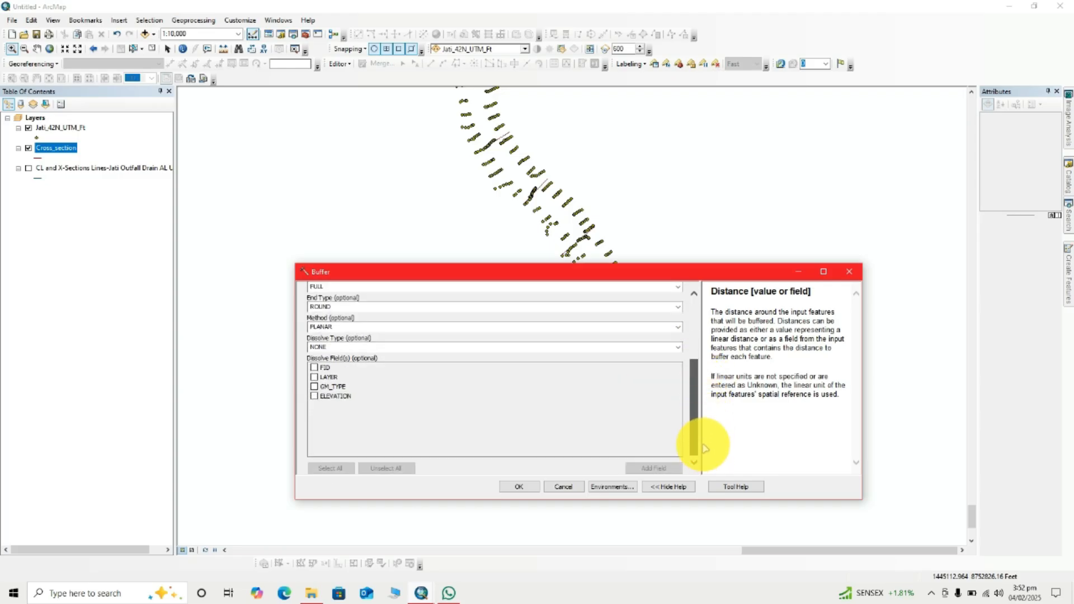
click(516, 487)
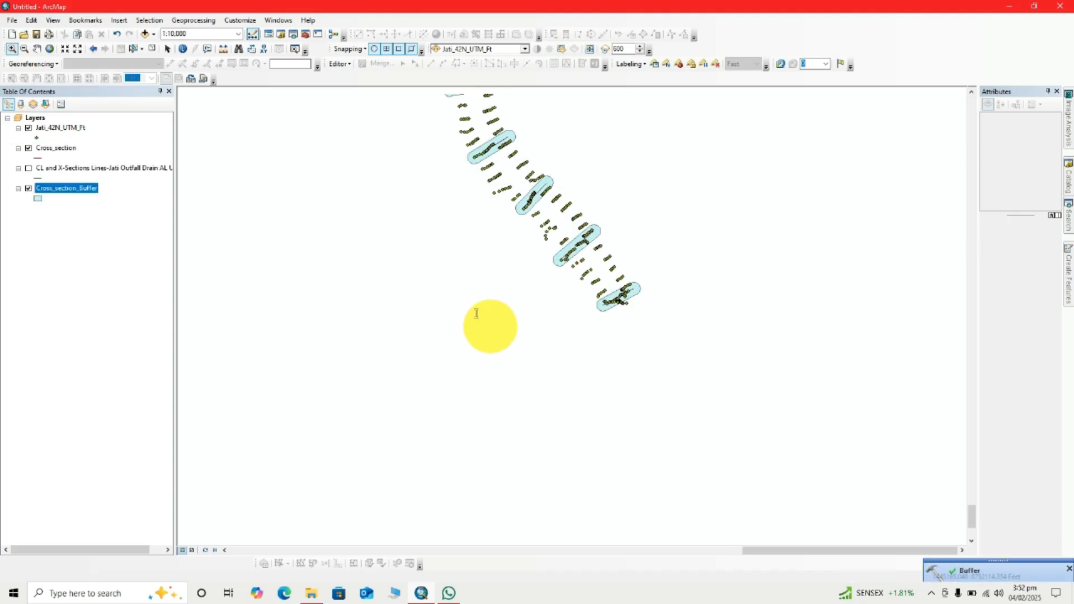
scroll(476, 316, down, 1)
scroll(360, 268, up, 1)
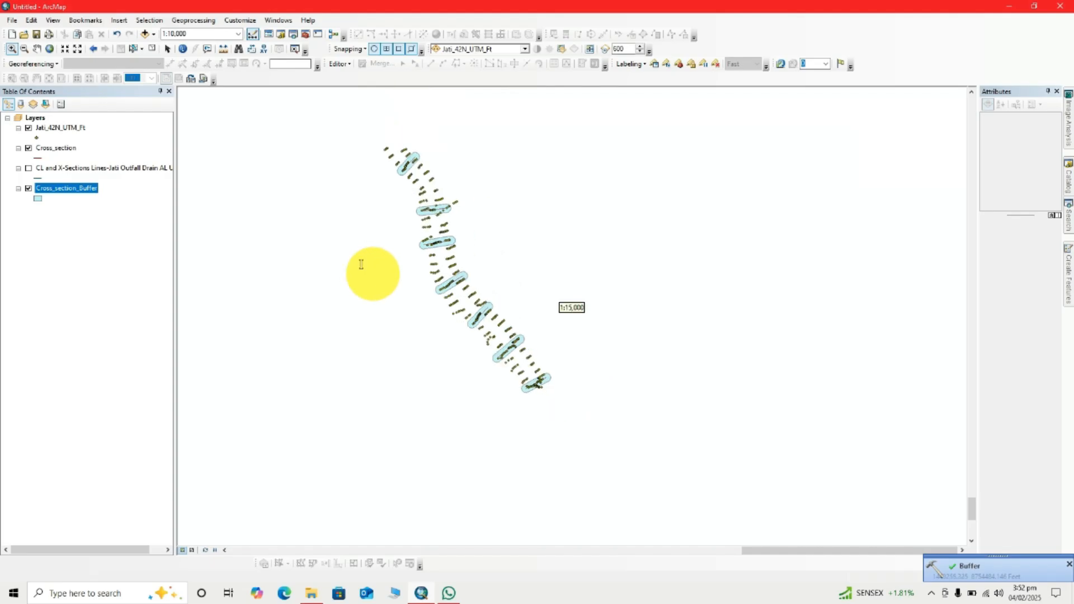
click(193, 20)
click(196, 50)
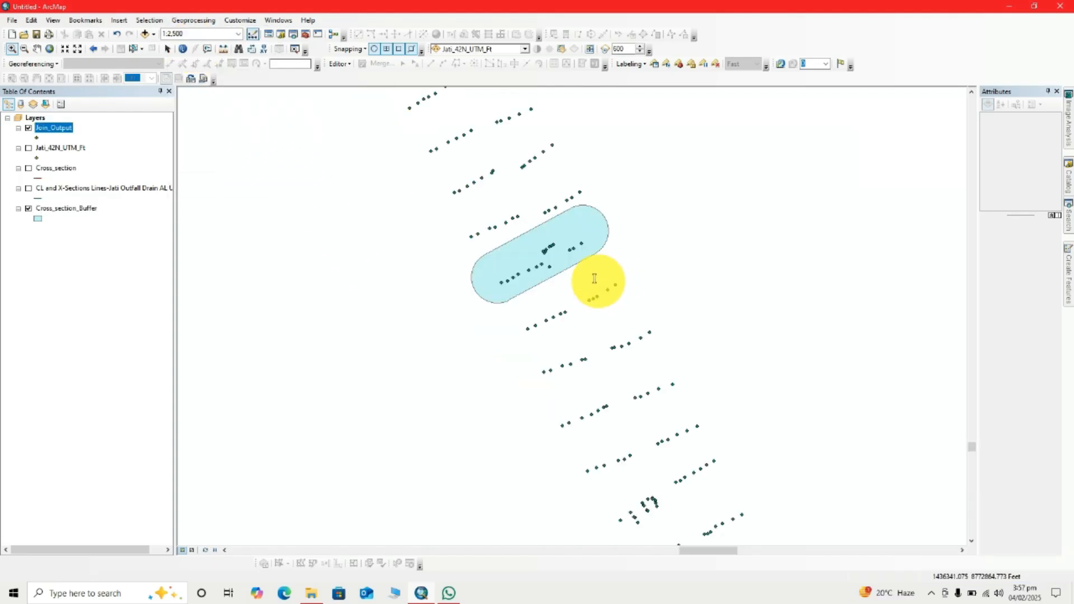
scroll(607, 282, up, 1)
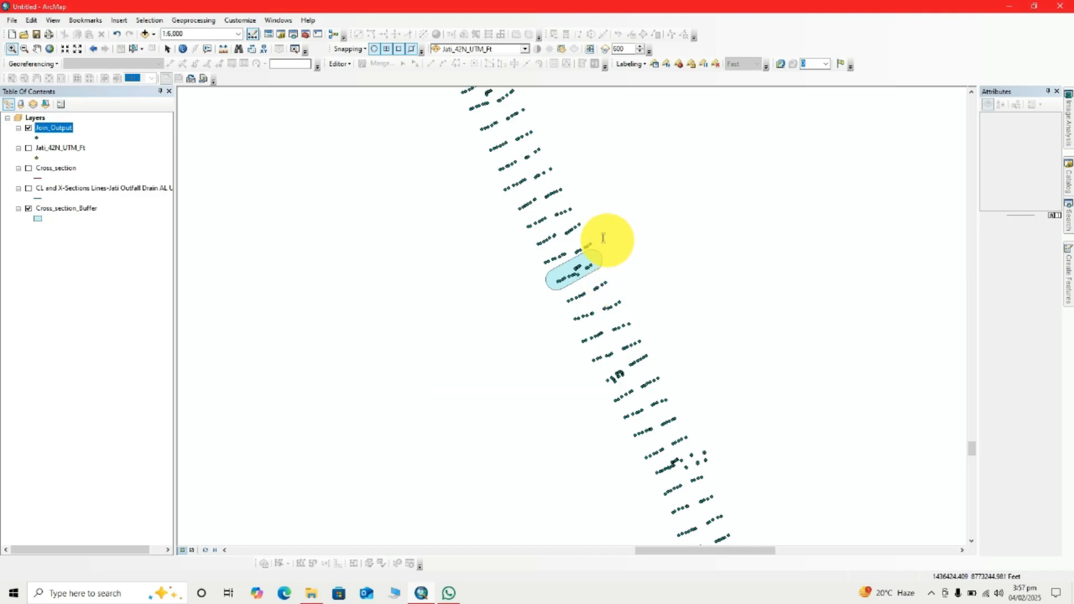
drag(649, 238, 587, 227)
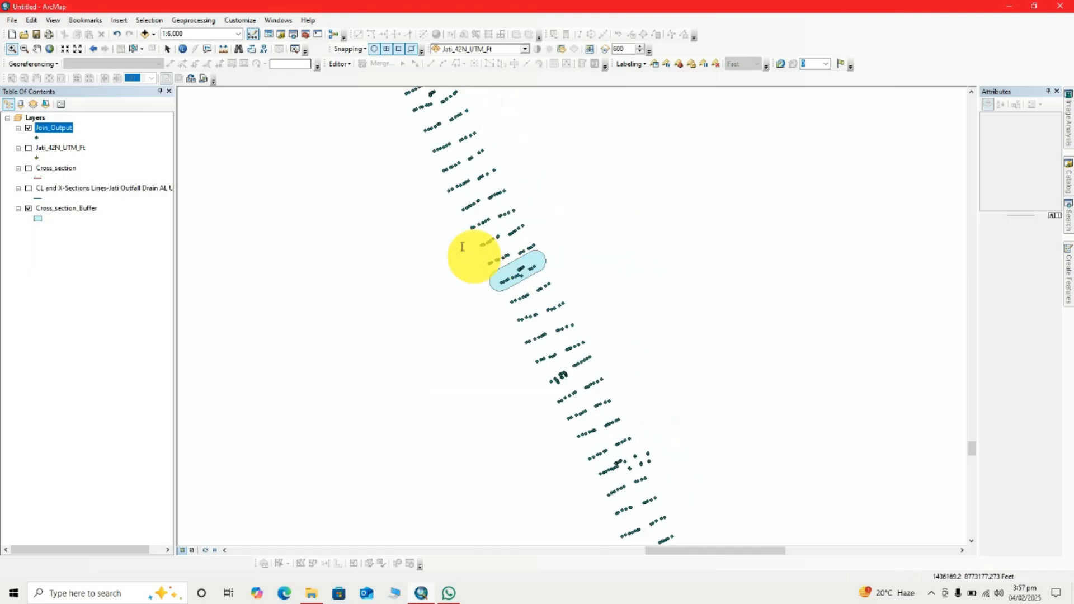
Open the attribute table of the Cross_section_Buffer layer and select all of its buffer polygons
right_click(61, 211)
click(112, 238)
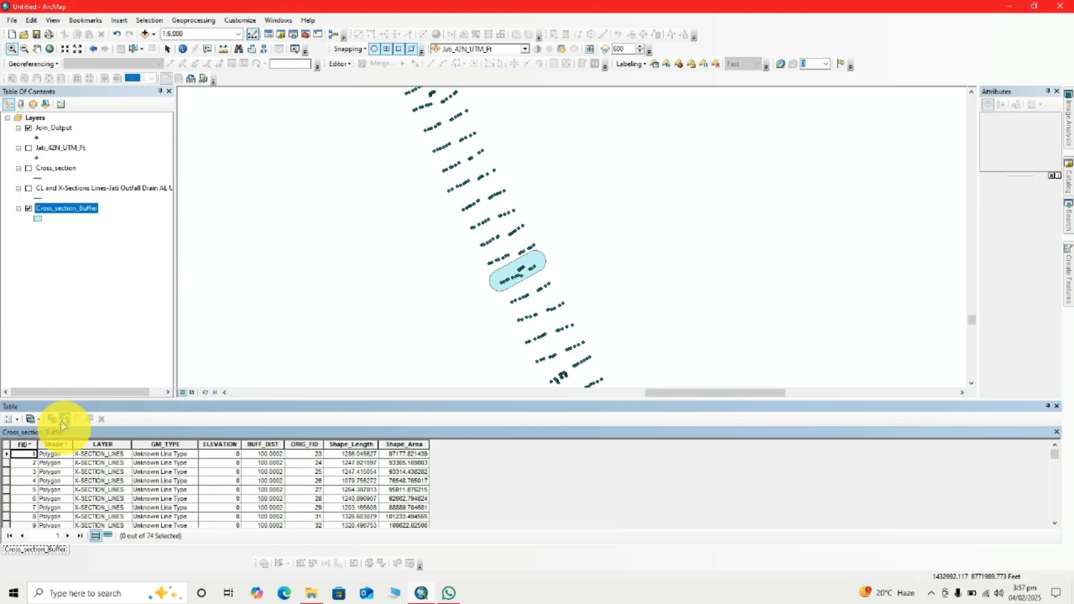
click(64, 420)
scroll(380, 259, up, 3)
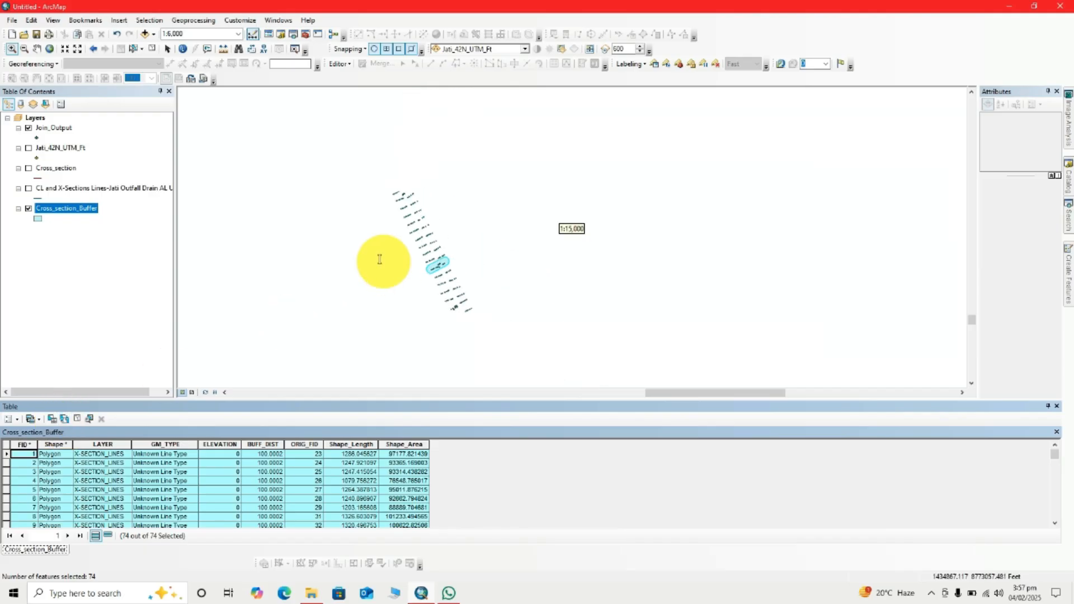
scroll(446, 261, up, 3)
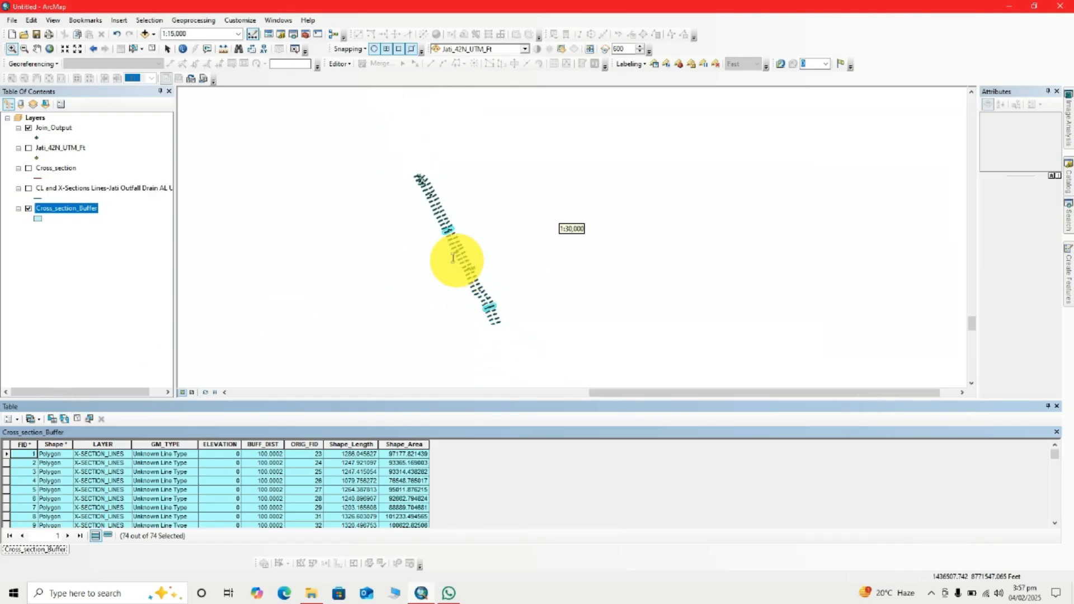
scroll(453, 258, up, 2)
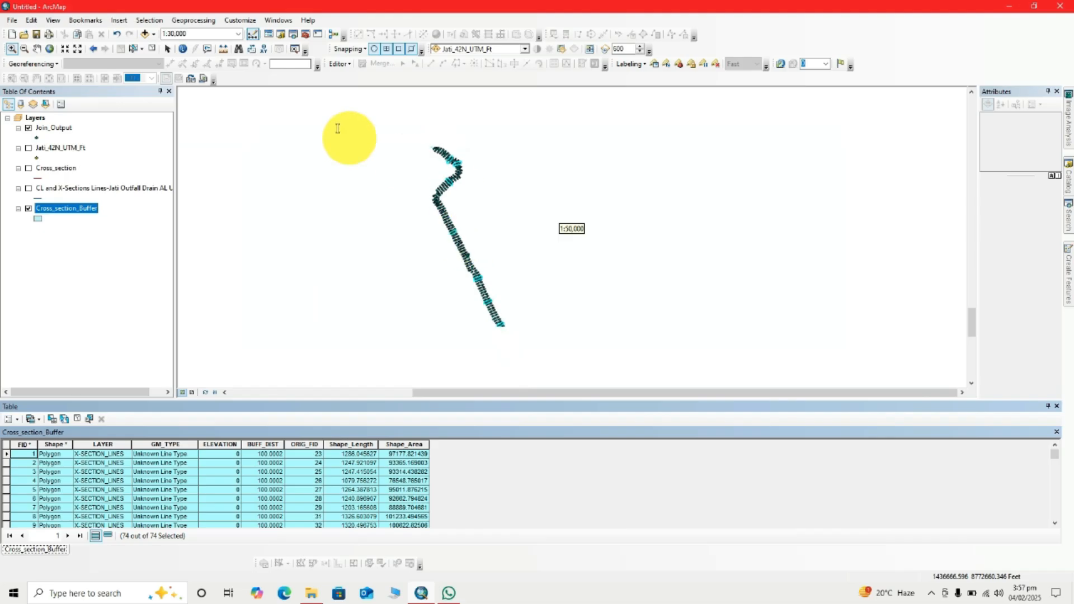
Clip the Jati_42N_UTM_Ft points with Cross_section_Buffer as the clip features, keeping the default output location
click(193, 21)
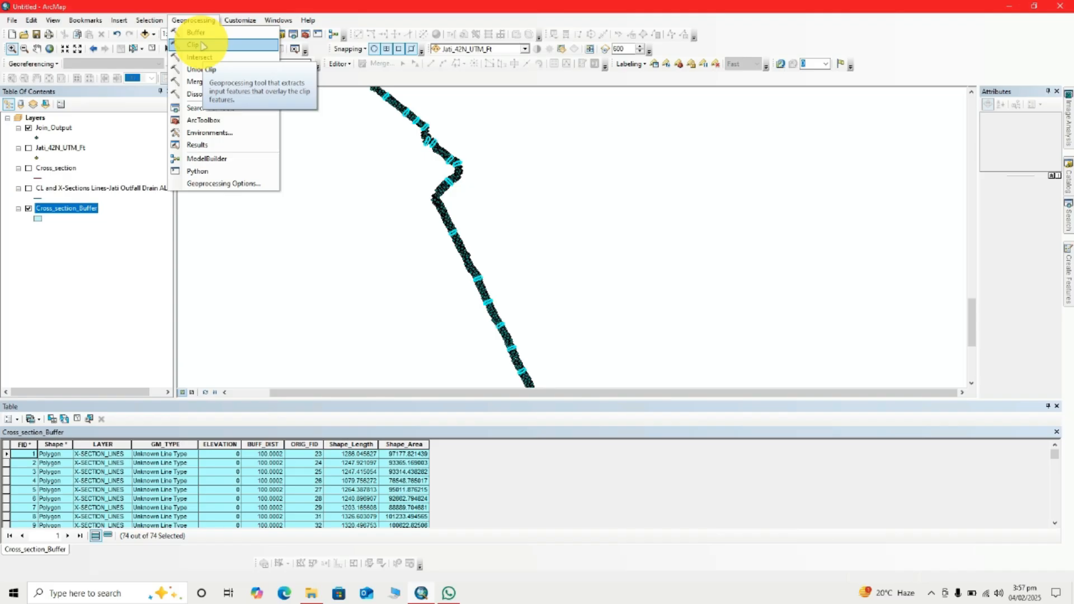
click(204, 45)
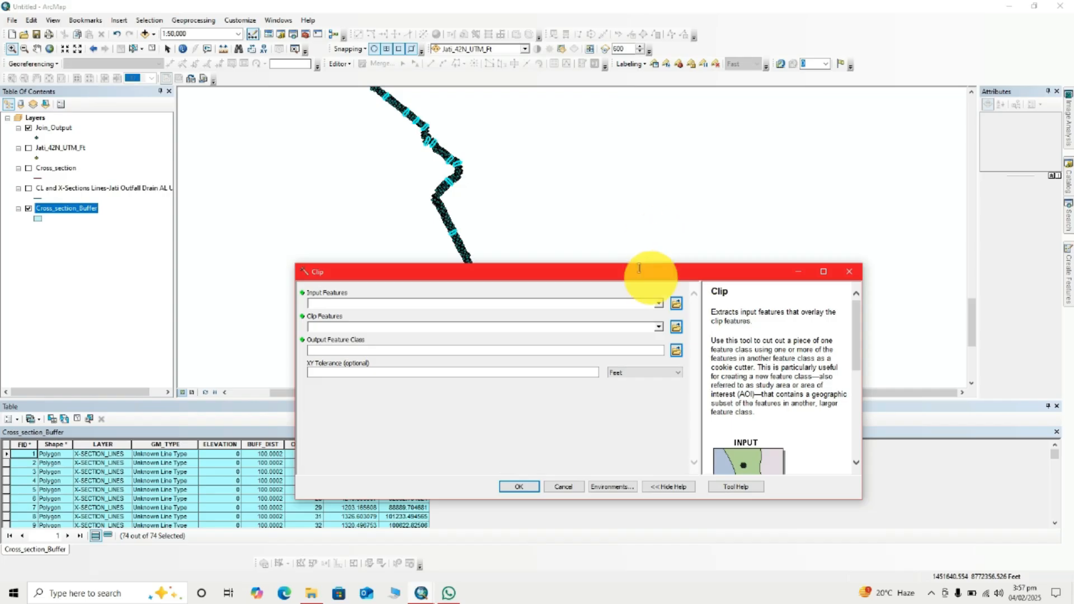
click(659, 305)
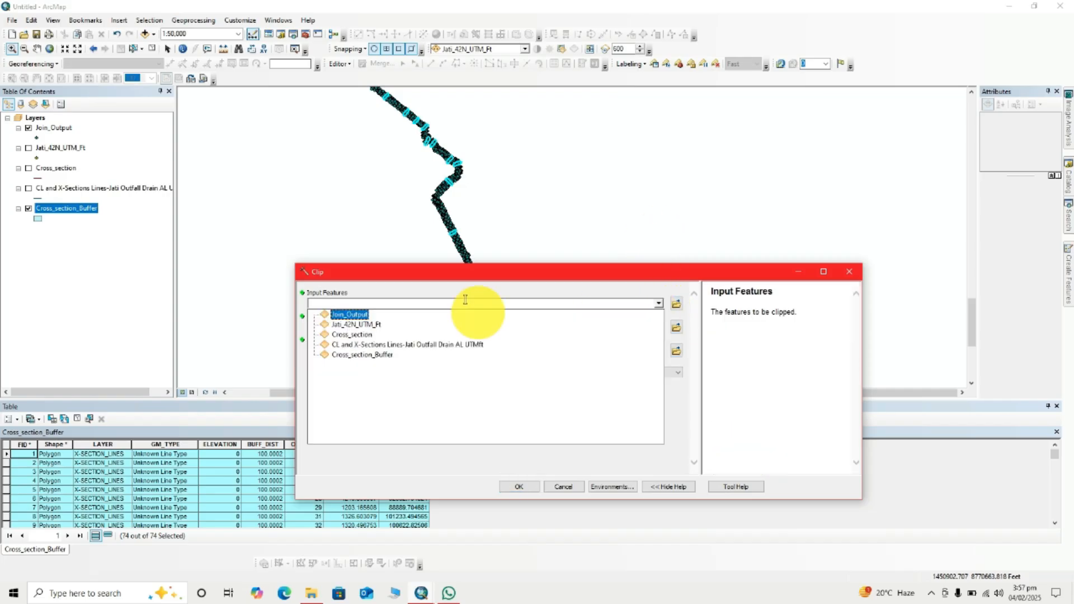
click(355, 325)
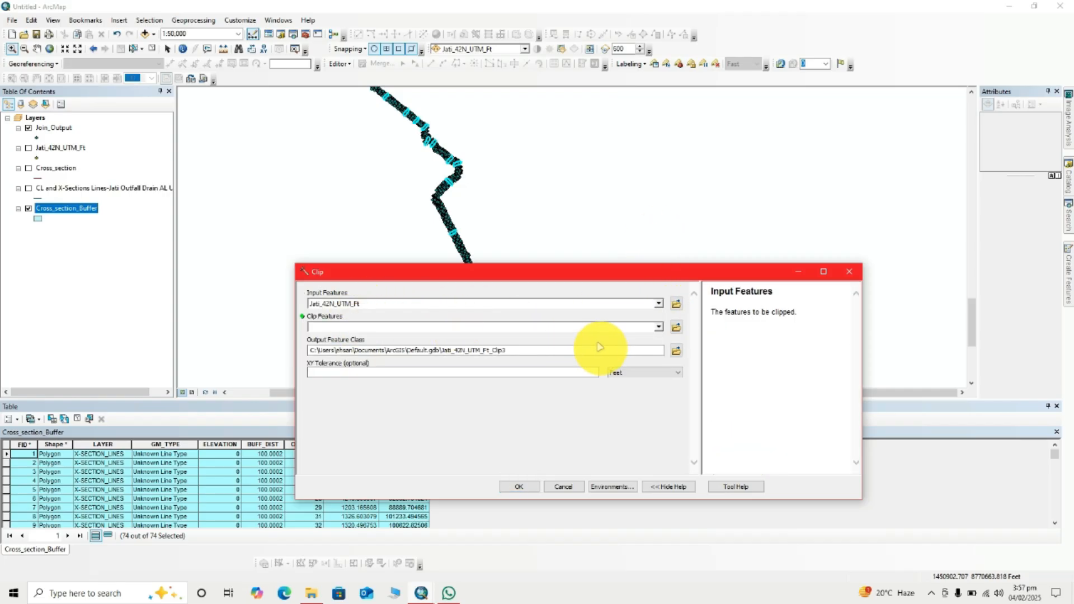
click(619, 326)
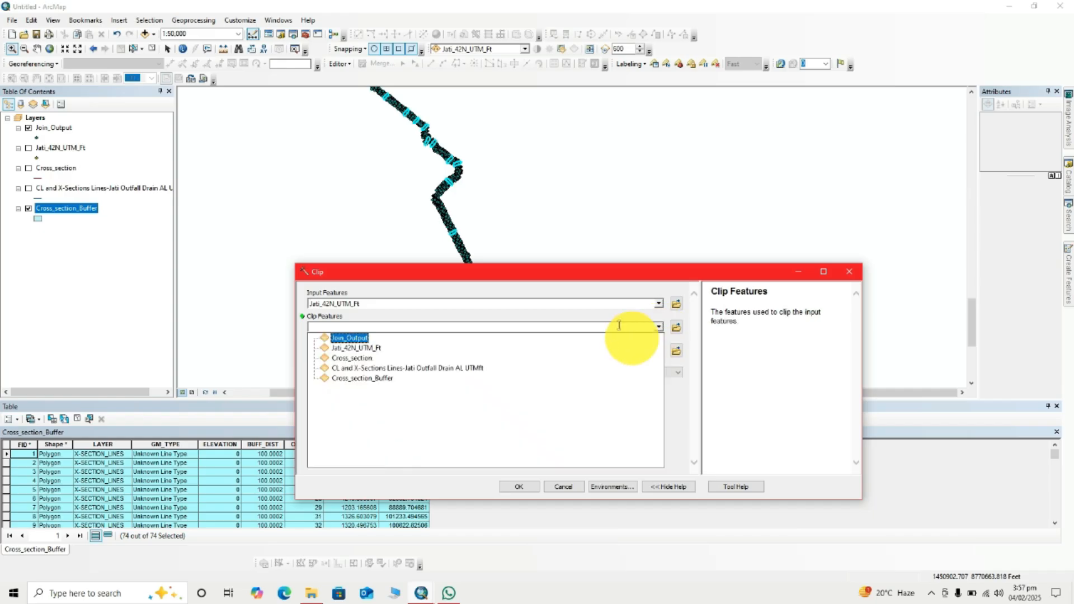
click(370, 359)
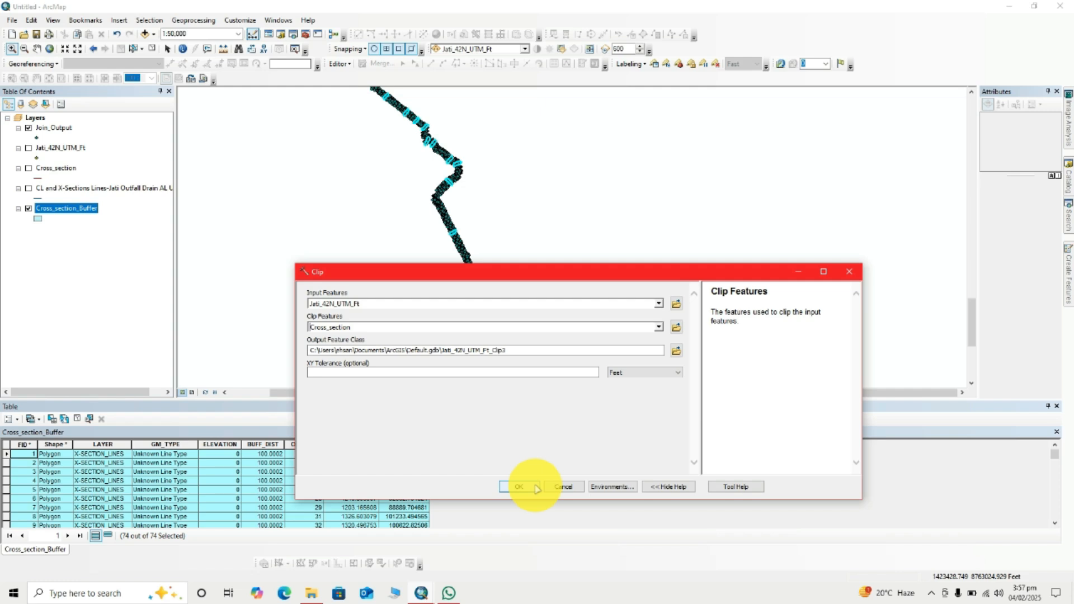
click(659, 327)
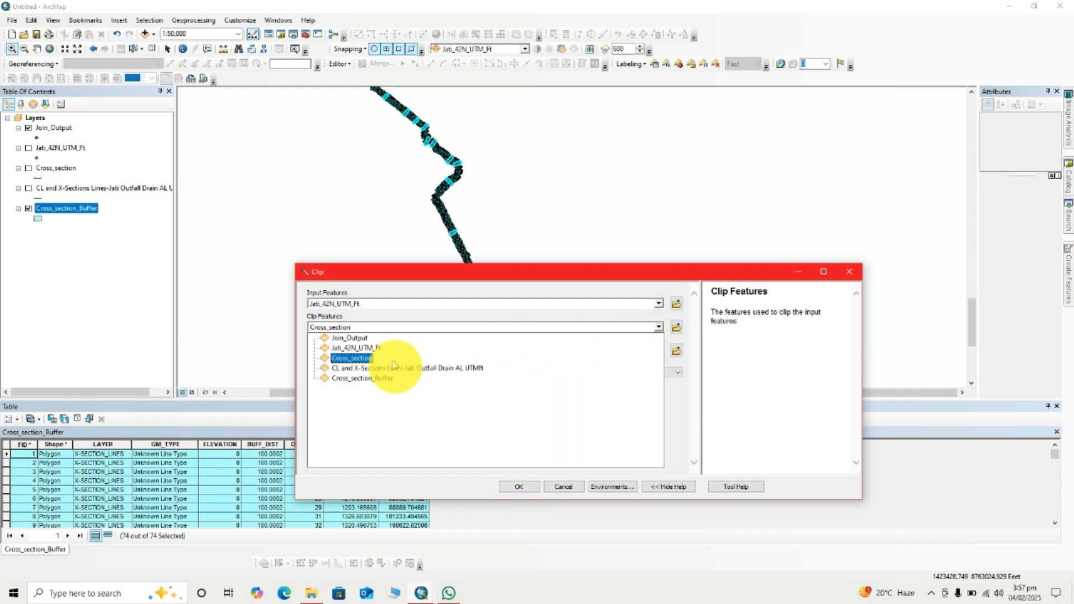
click(372, 378)
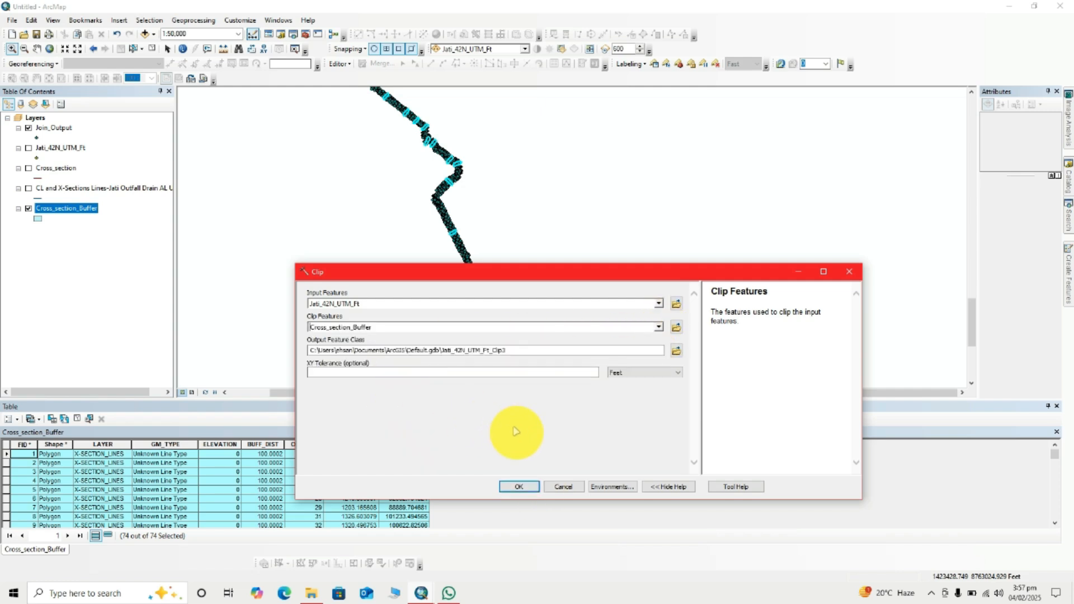
click(515, 487)
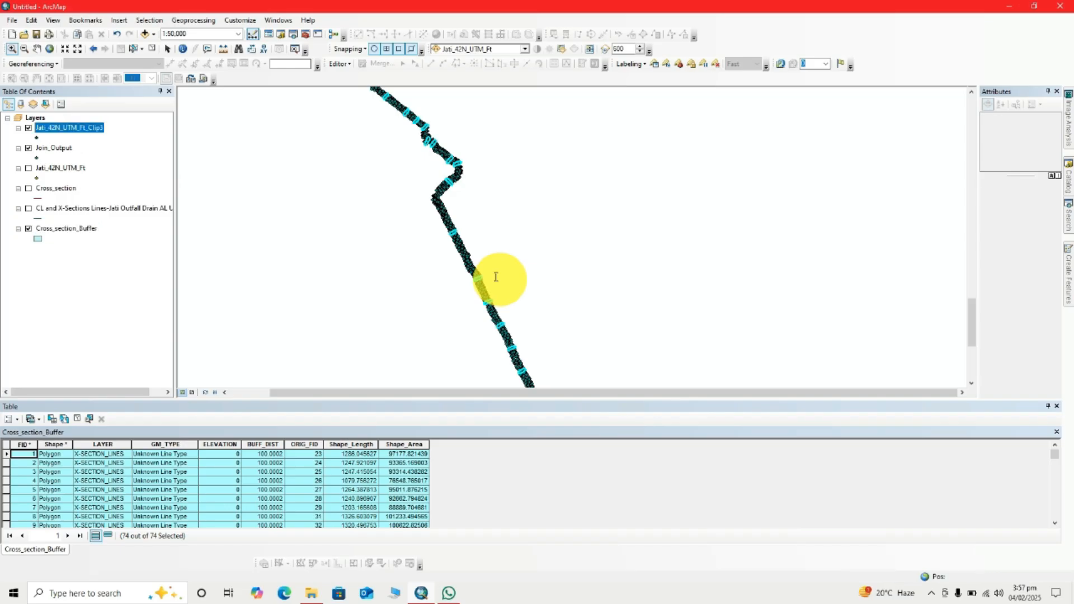
Hide the Join_Output layer and inspect the clipped survey points inside the cross-section buffers
click(28, 148)
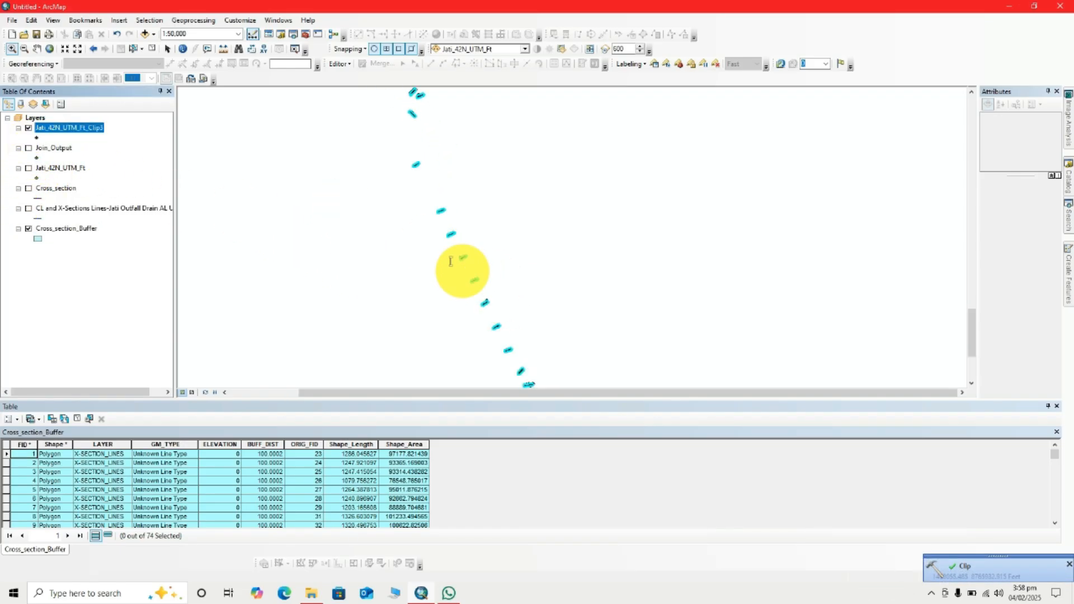
drag(455, 267, 475, 280)
drag(755, 219, 455, 353)
drag(429, 191, 661, 321)
scroll(611, 293, down, 5)
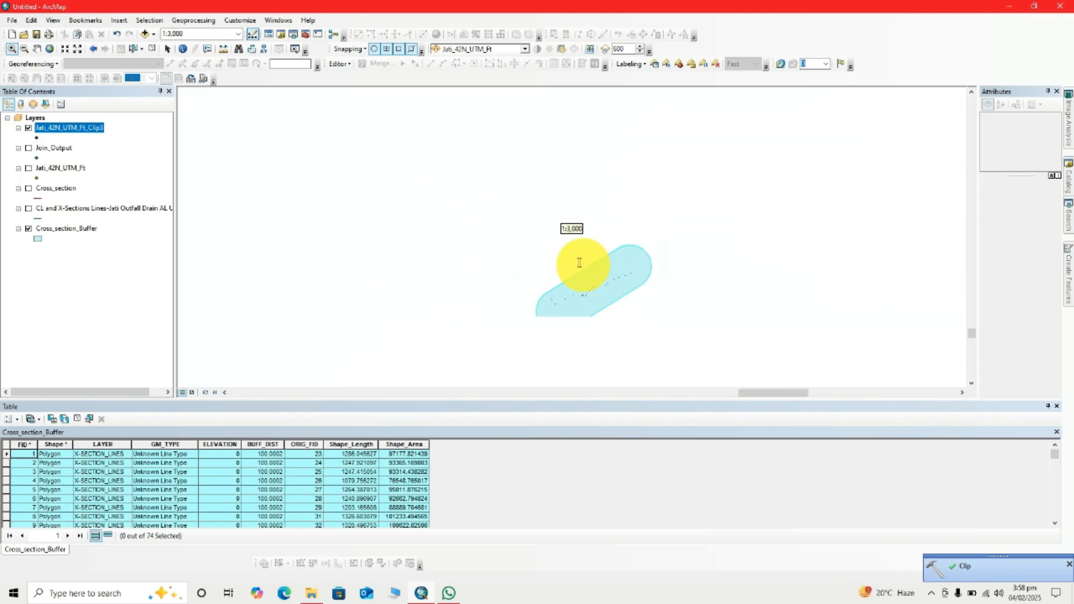
scroll(579, 262, down, 4)
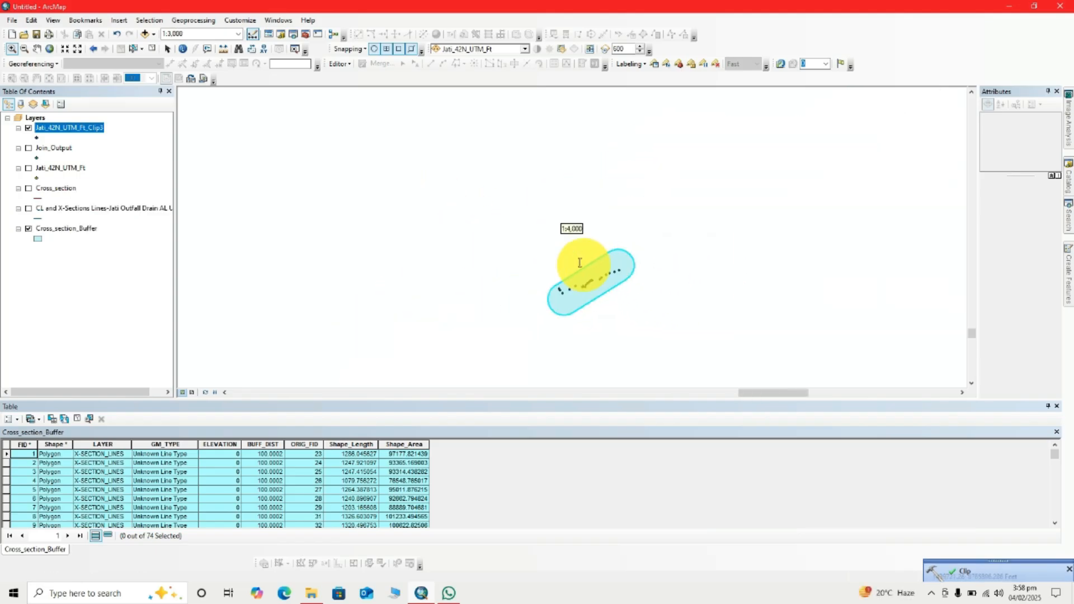
click(133, 49)
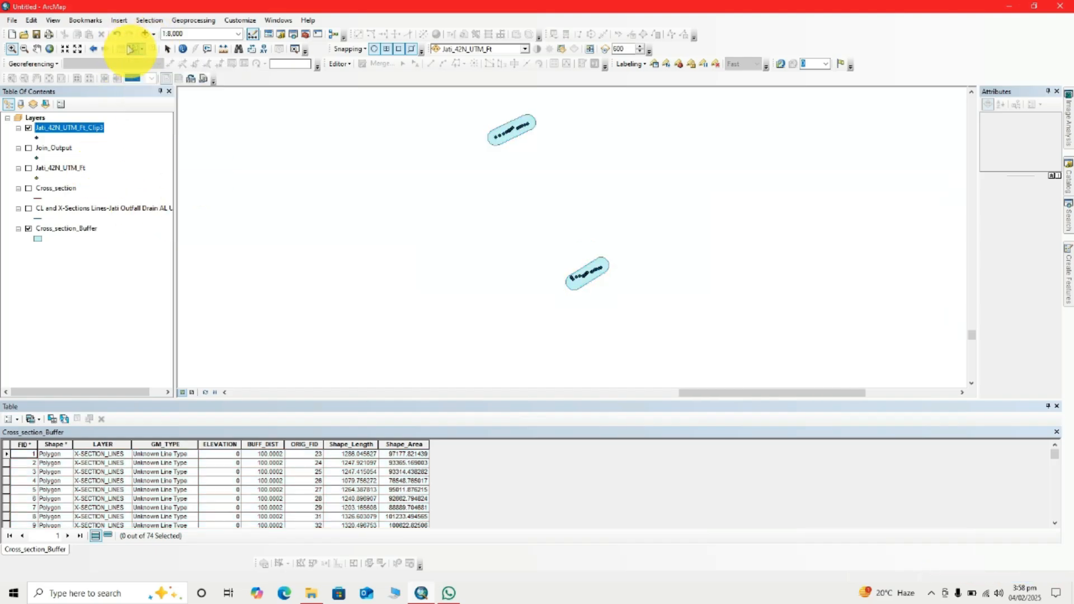
scroll(439, 163, down, 2)
scroll(503, 230, down, 2)
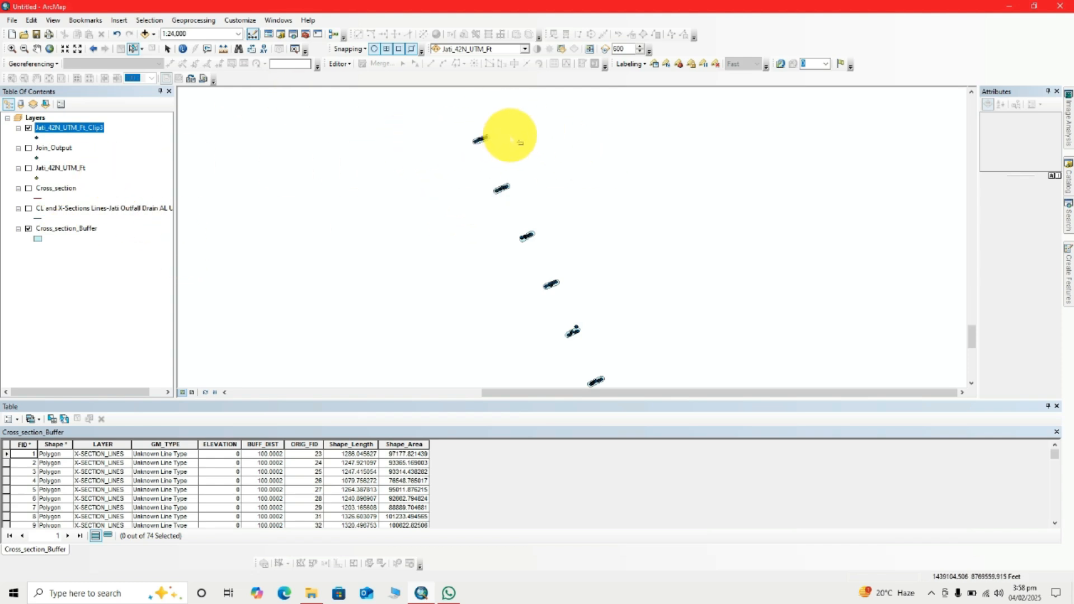
scroll(501, 133, down, 3)
Look through the attribute records of the Jati_42N_UTM_Ft_Clip3 layer and close its table
right_click(71, 132)
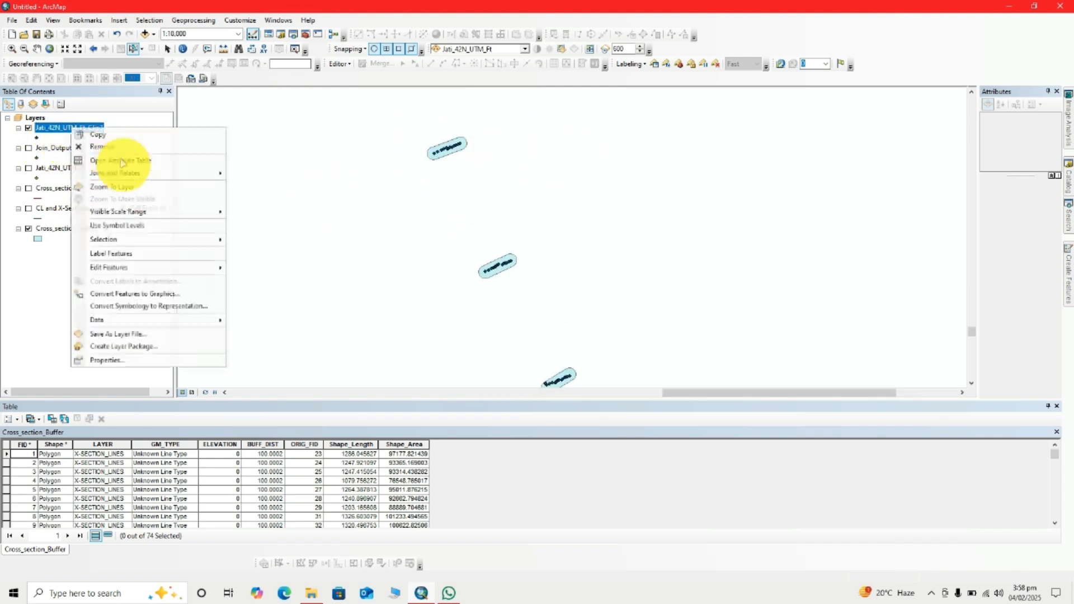
click(130, 160)
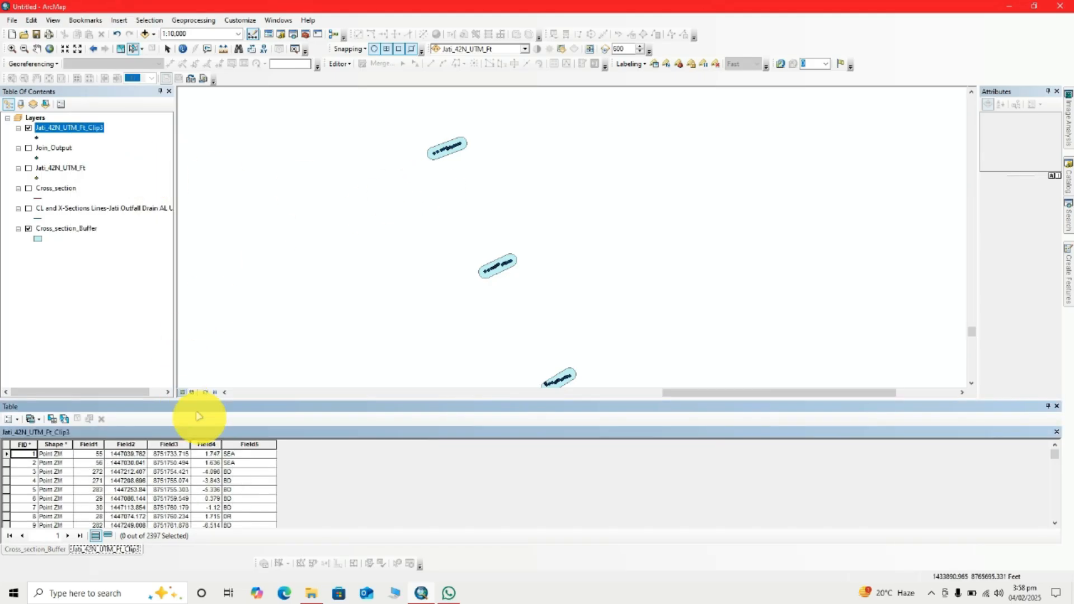
scroll(198, 491, down, 4)
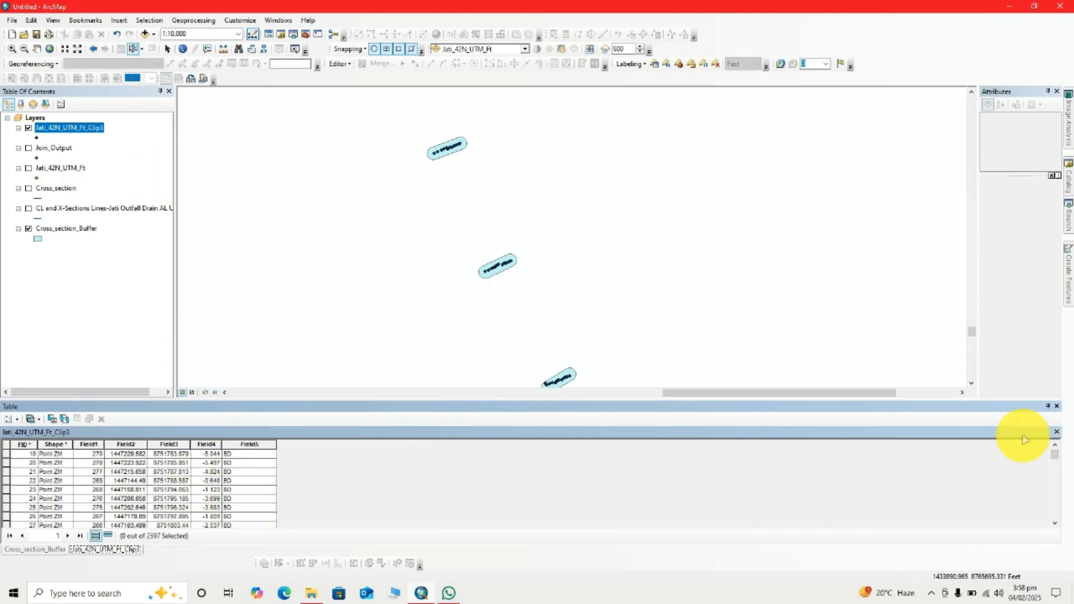
click(1057, 432)
Search the geoprocessing tools for "near" and open the Near (Analysis) tool
click(1069, 229)
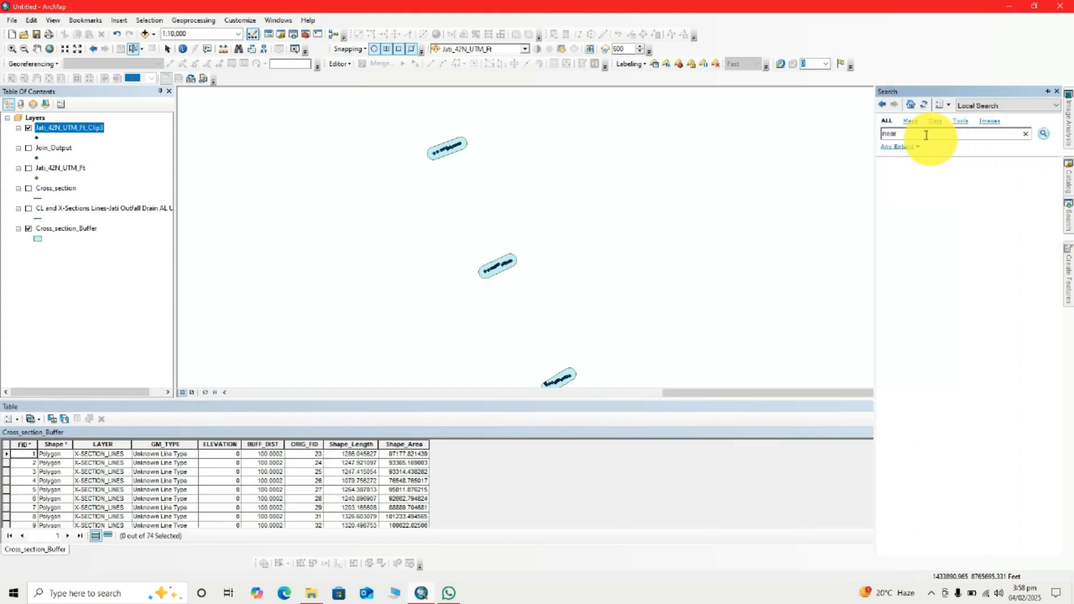
key(Return)
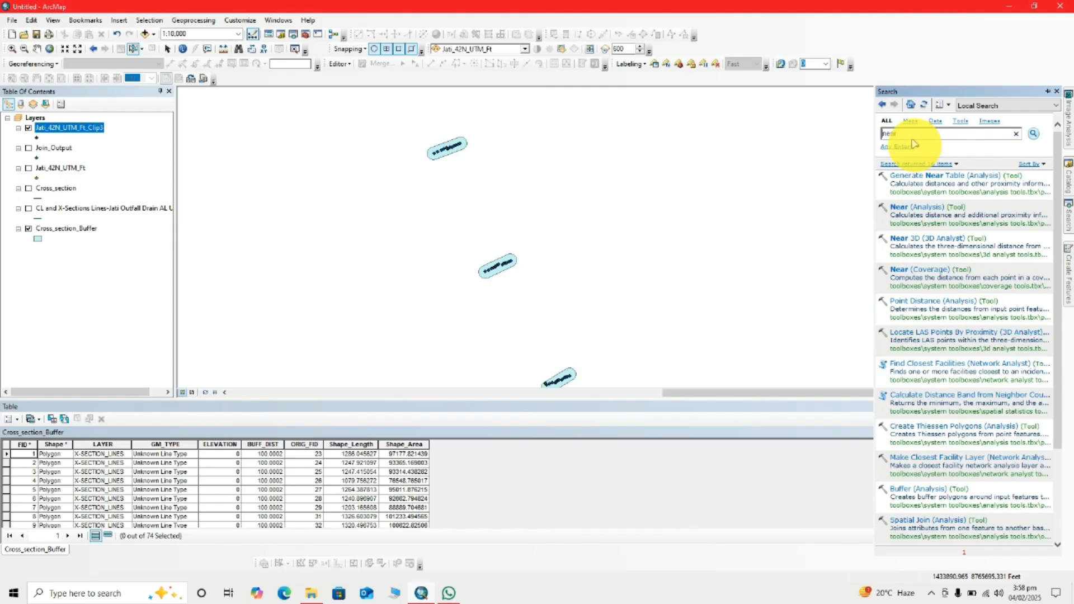
click(913, 209)
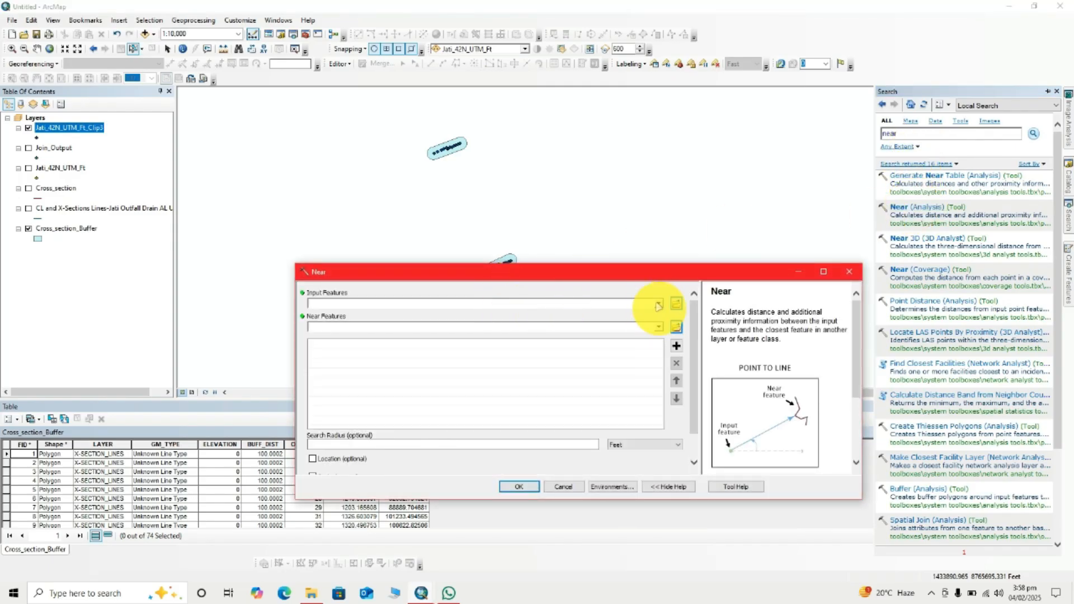
Set Jati_42N_UTM_Ft_Clip3 as the input features and Cross_section as the near features of the Near tool
click(658, 304)
click(347, 312)
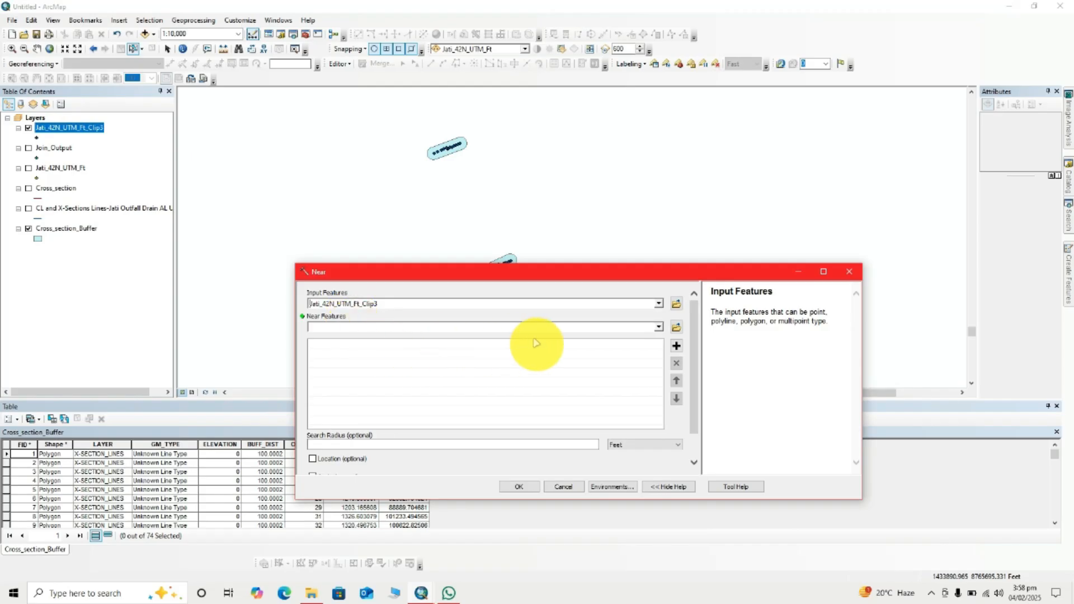
click(660, 330)
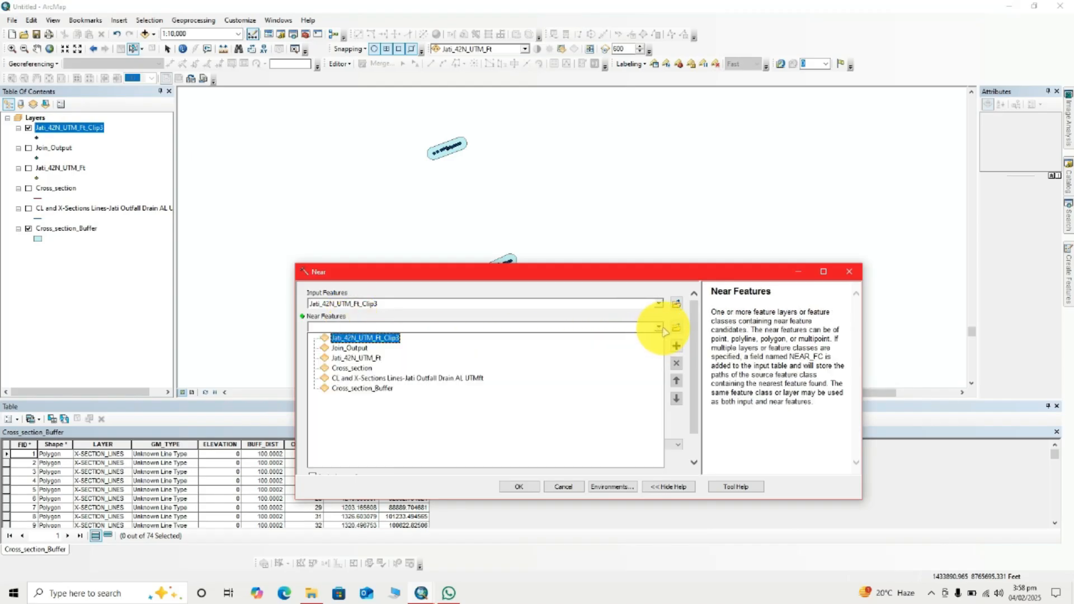
click(664, 330)
drag(588, 273, 607, 204)
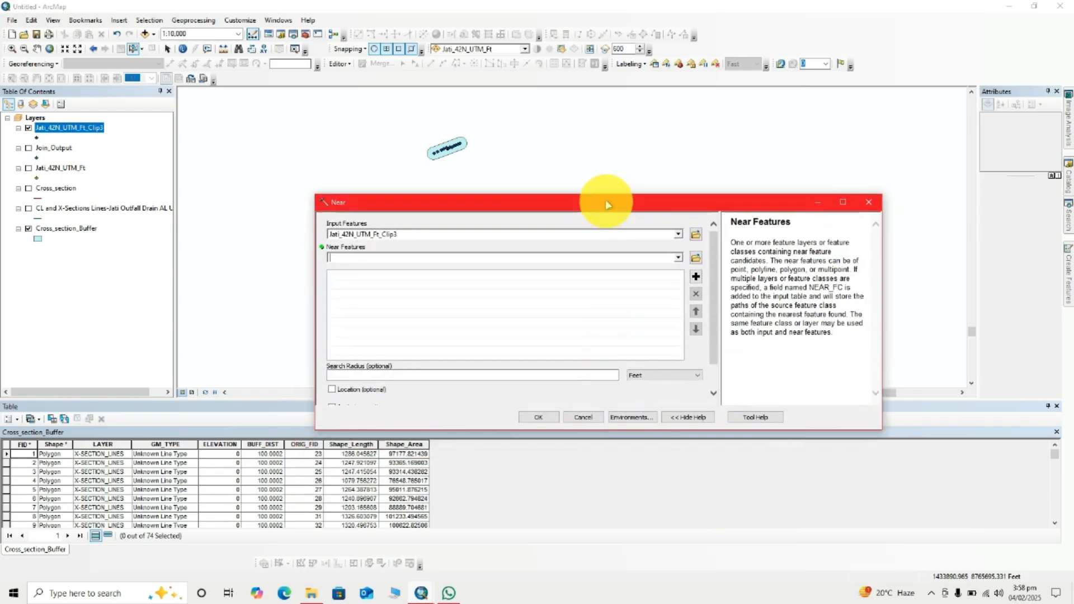
click(679, 258)
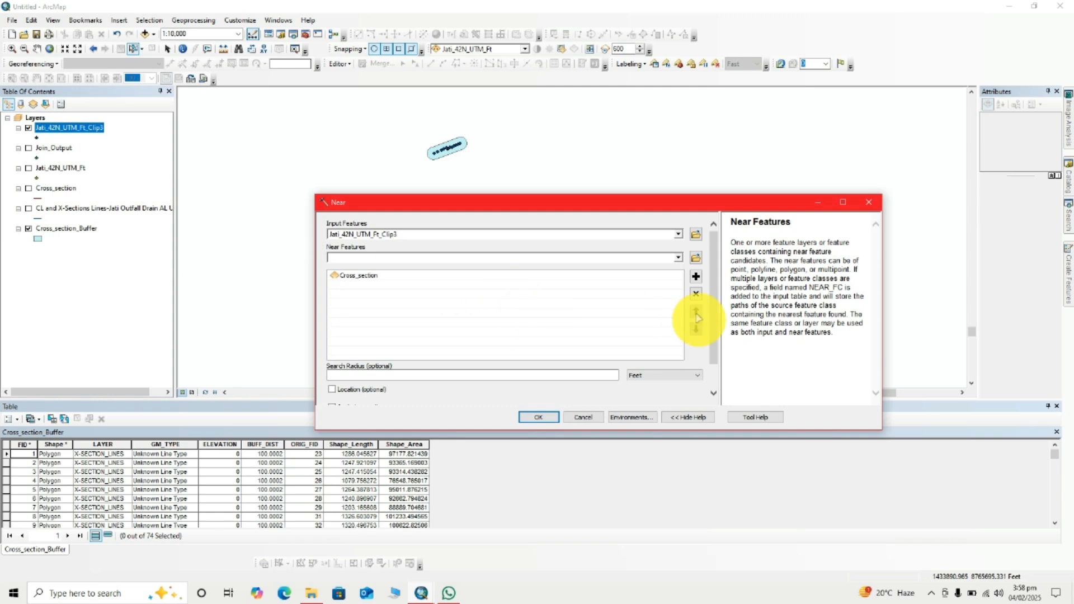
Enable the Location option of the Near tool, leaving the search radius empty
drag(712, 317, 672, 385)
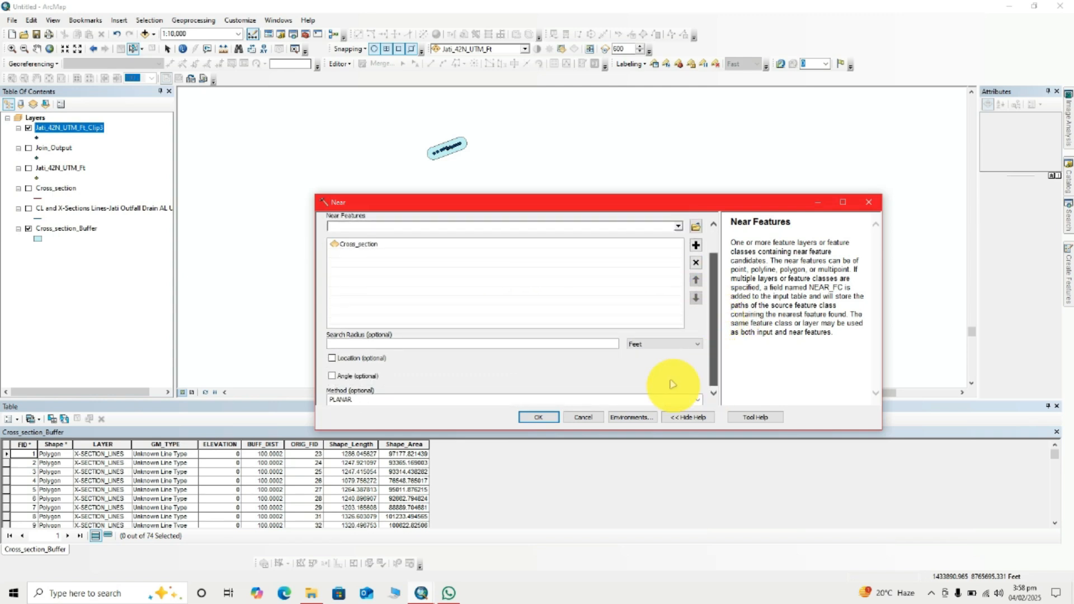
click(537, 342)
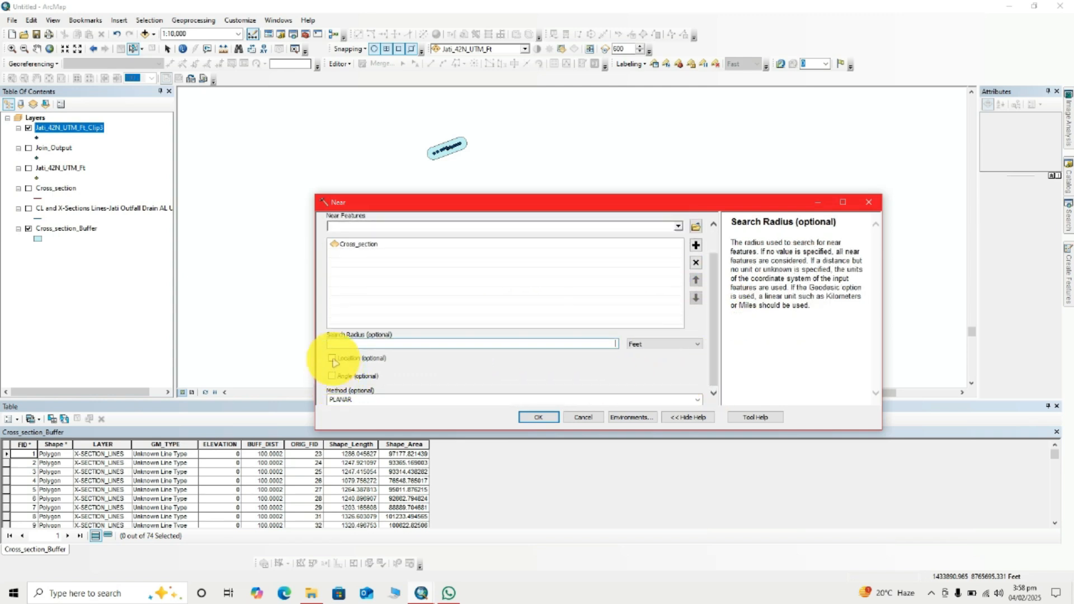
click(333, 359)
click(711, 338)
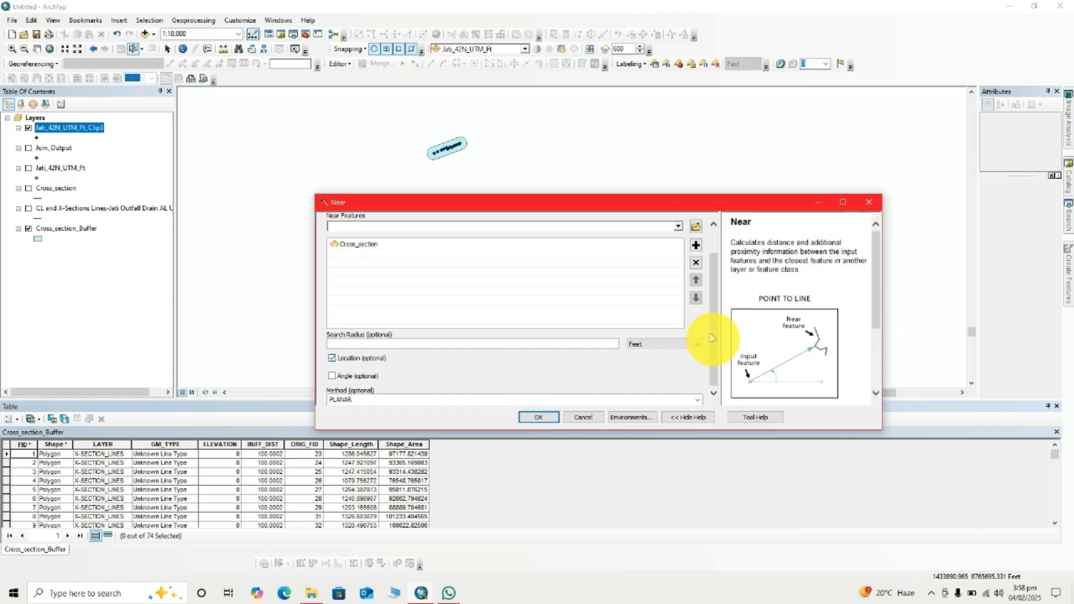
drag(719, 324, 699, 358)
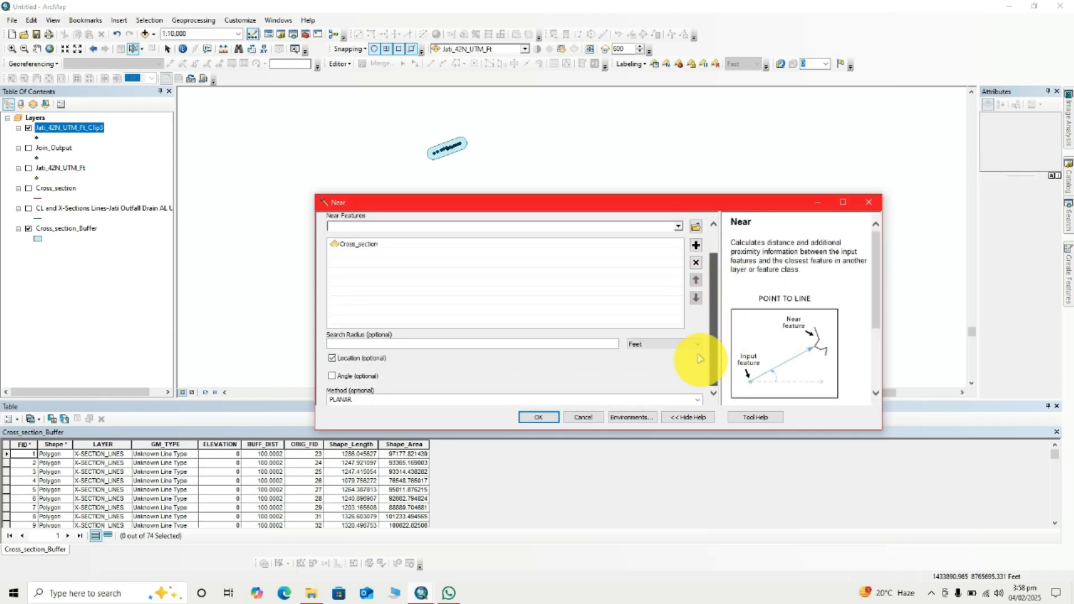
Run the Near tool with the chosen settings and open the attribute table of the Jati_42N_UTM_Ft_Clip3 layer
click(534, 418)
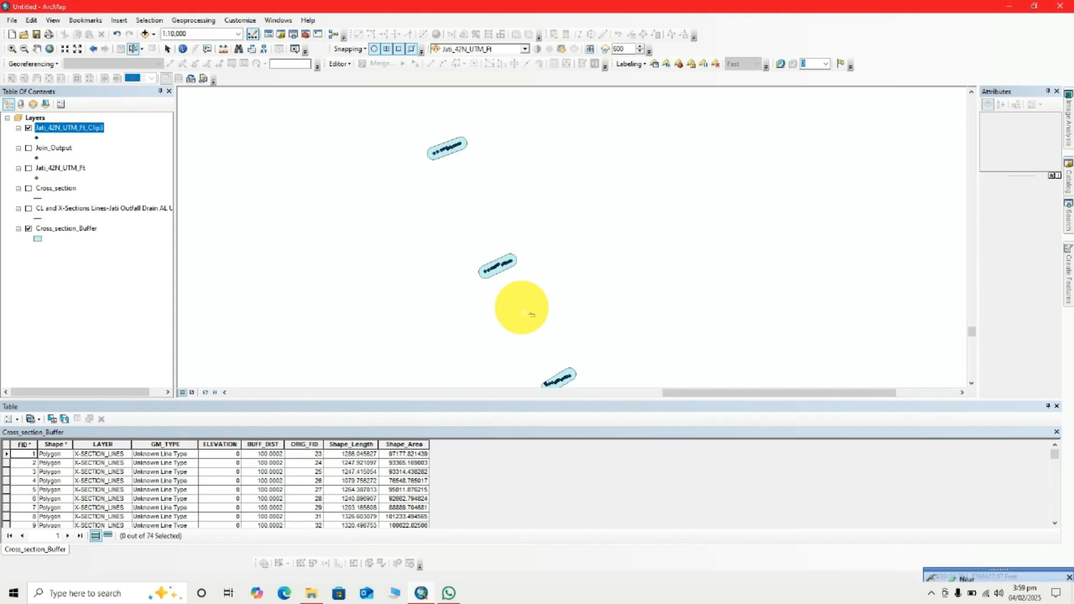
right_click(92, 132)
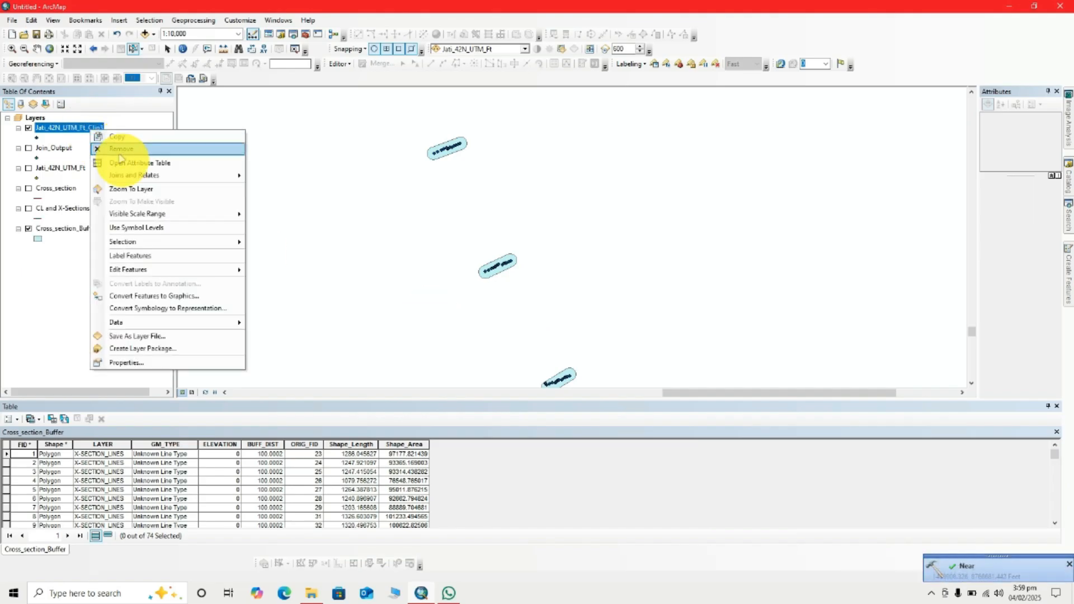
click(120, 162)
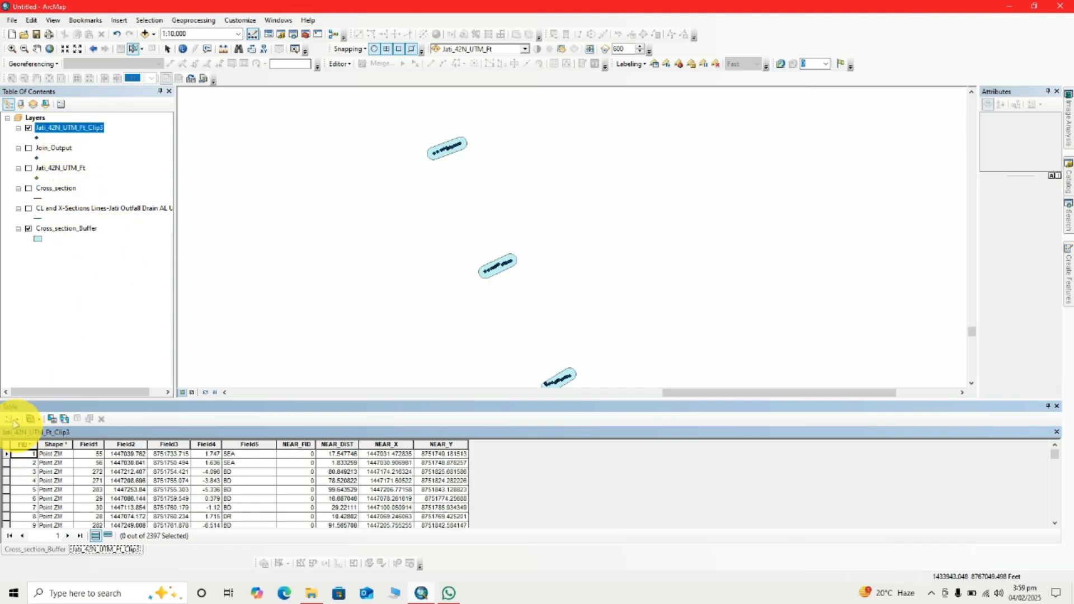
Export all records of the Jati_42N_UTM_Ft_Clip3 table as the dBASE table Near_table.dbf in the Tutorial folder and add it to the map
click(9, 418)
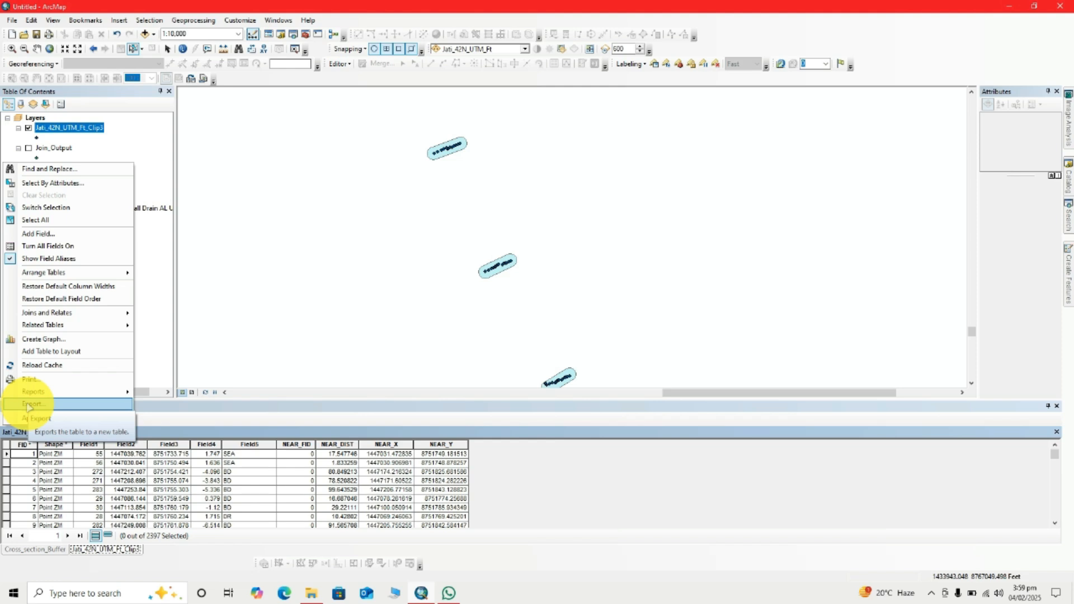
click(28, 404)
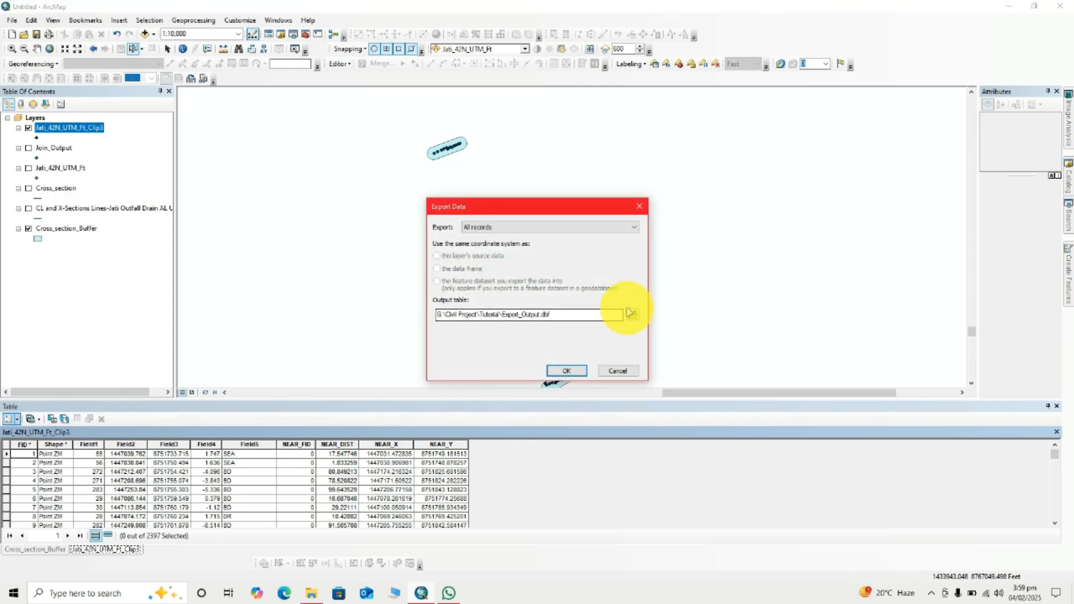
click(632, 315)
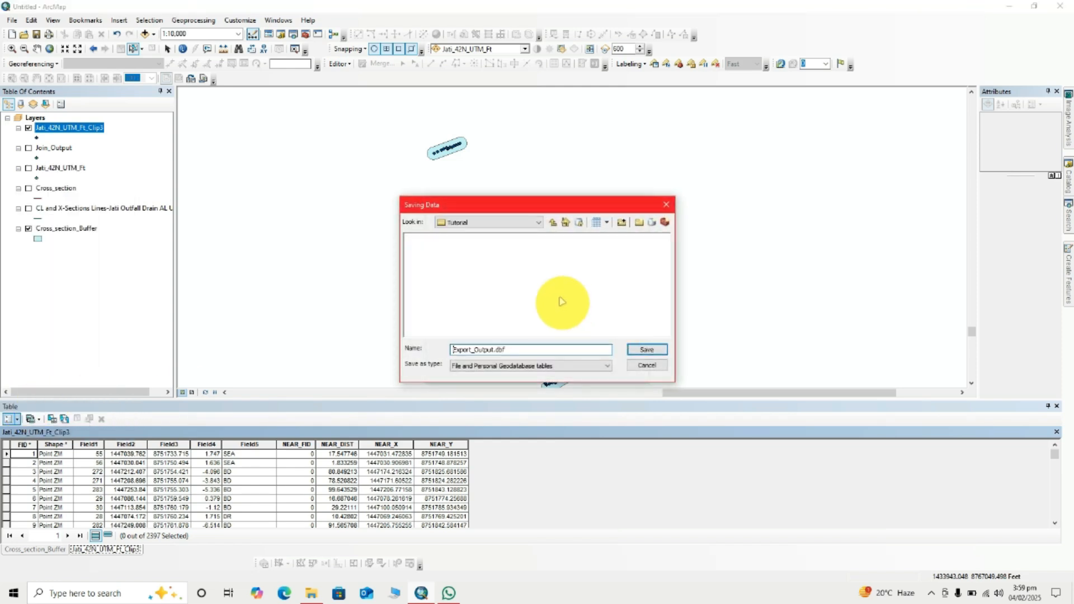
click(523, 366)
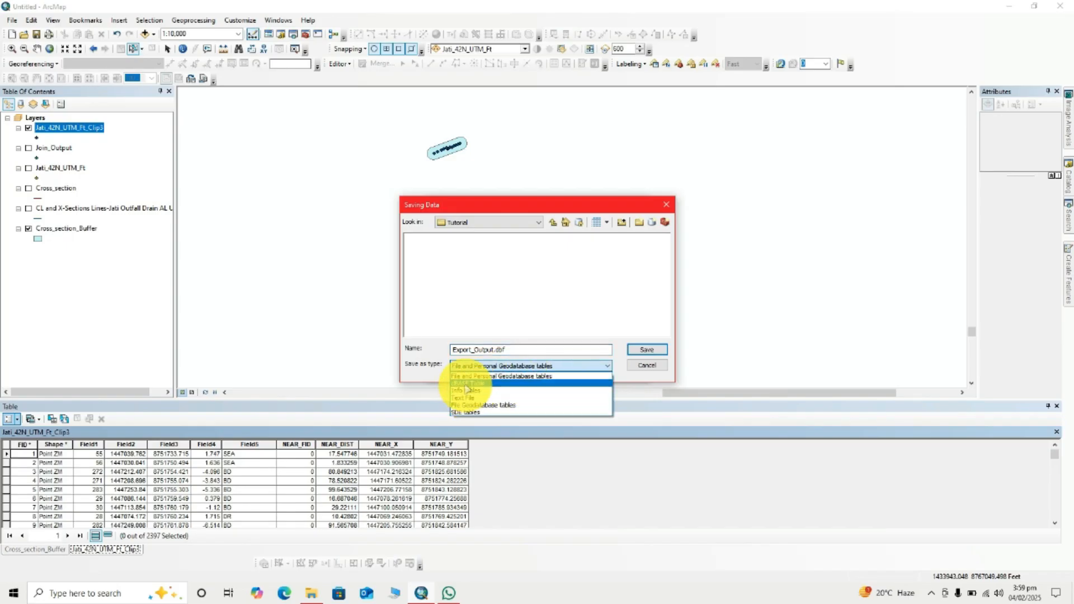
click(468, 385)
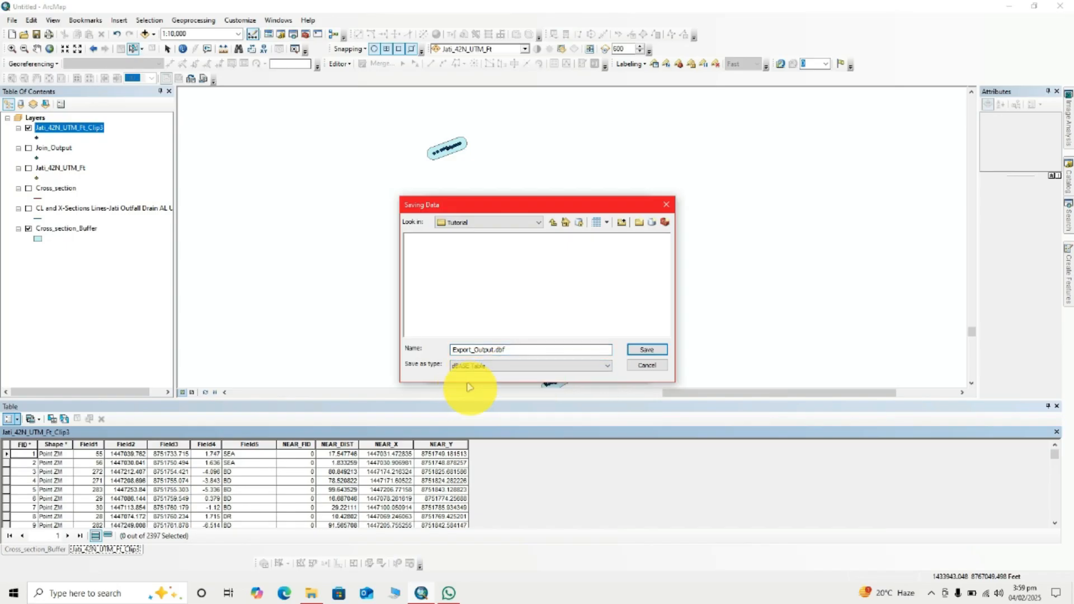
double_click(487, 349)
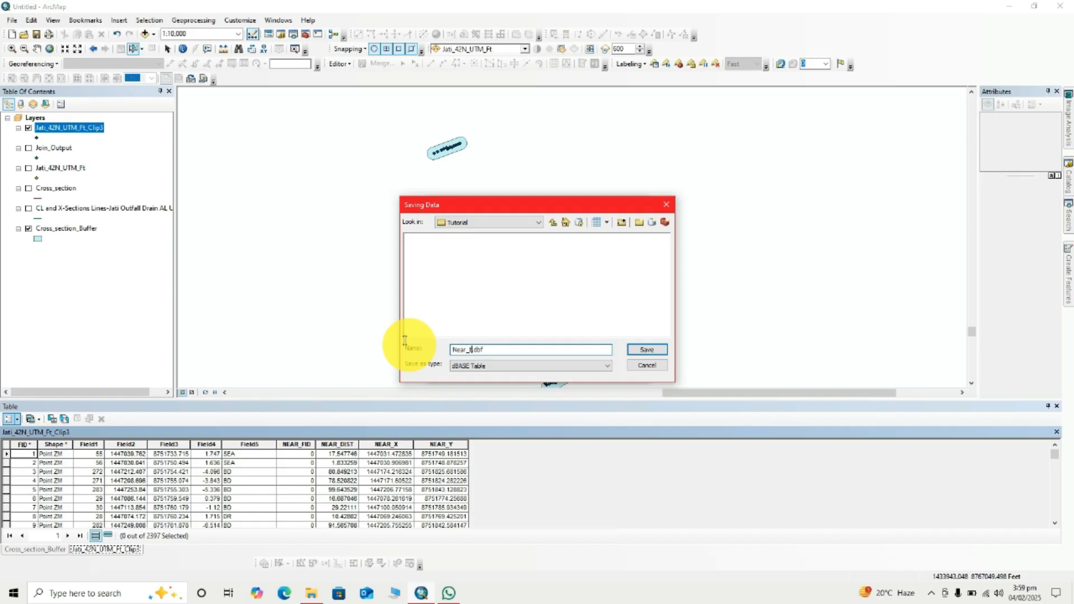
key(Return)
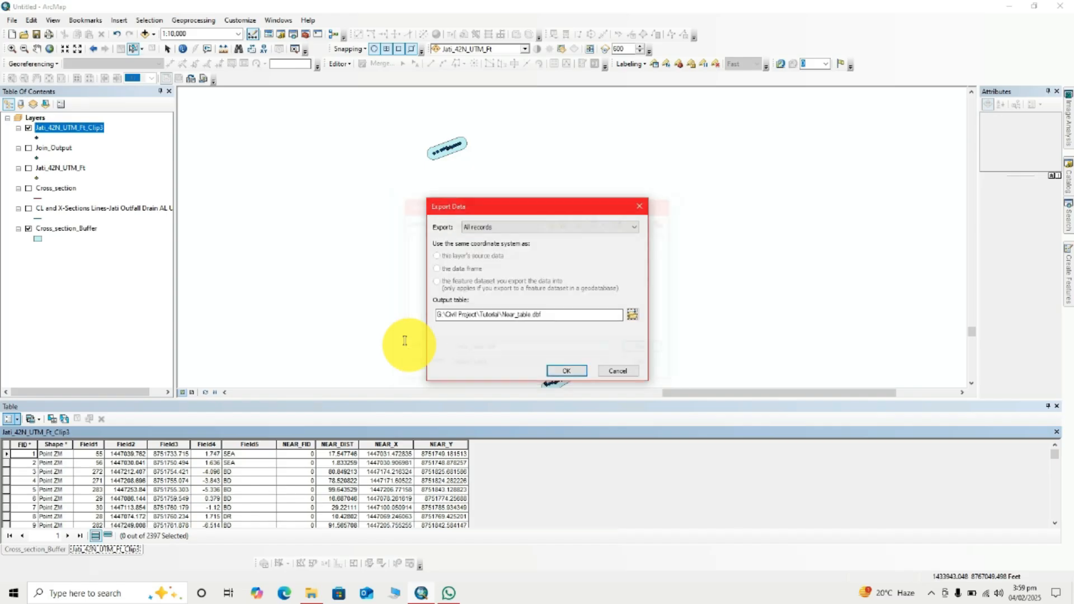
click(566, 372)
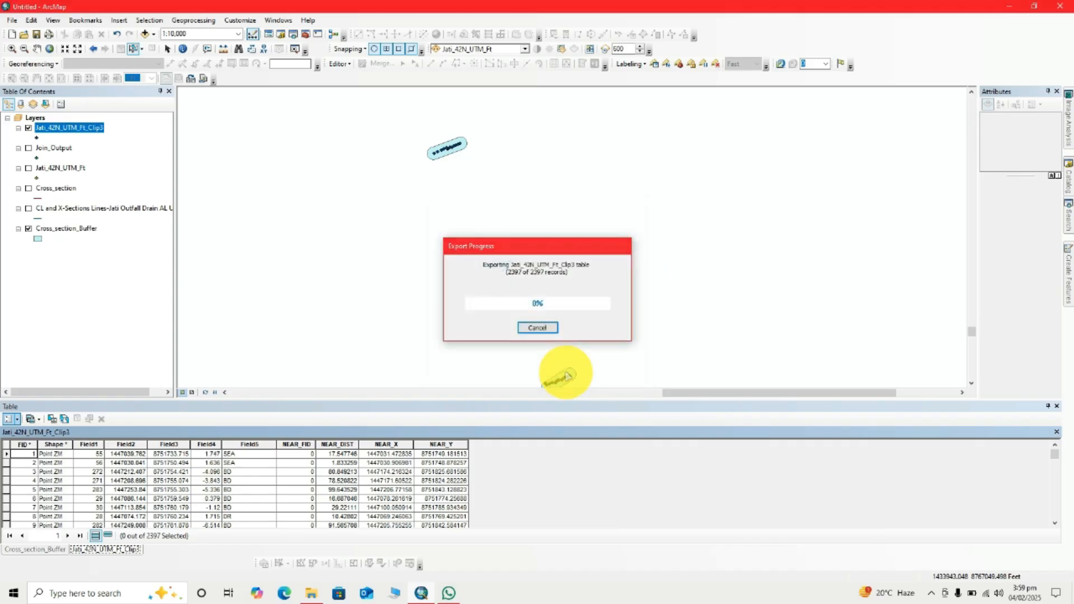
click(570, 337)
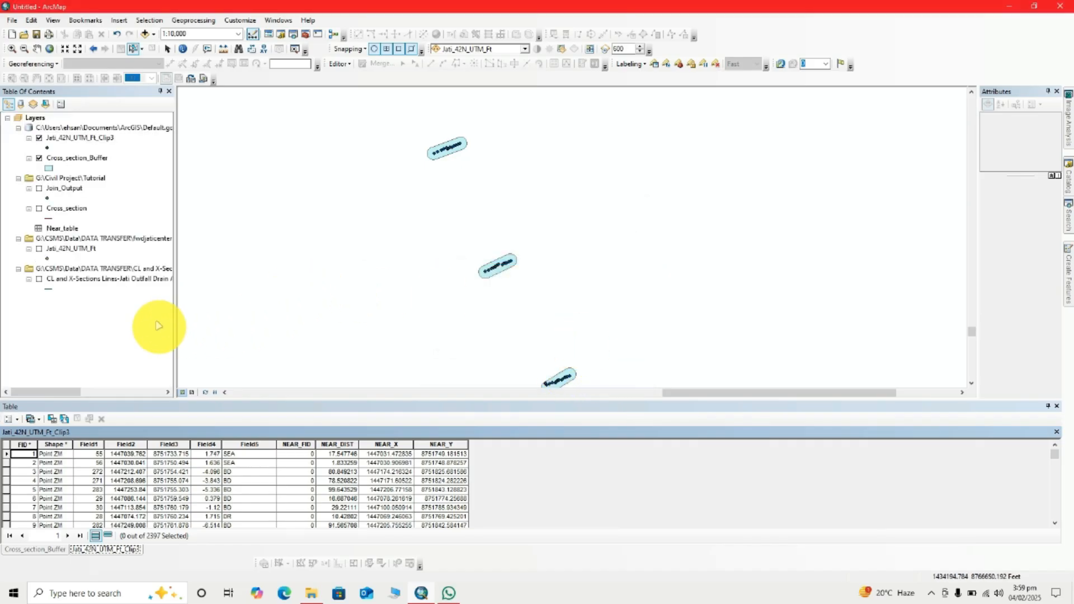
Open Near_table and display its XY data as points, using NEAR_X as the X field and NEAR_Y as the Y field
right_click(56, 228)
click(90, 239)
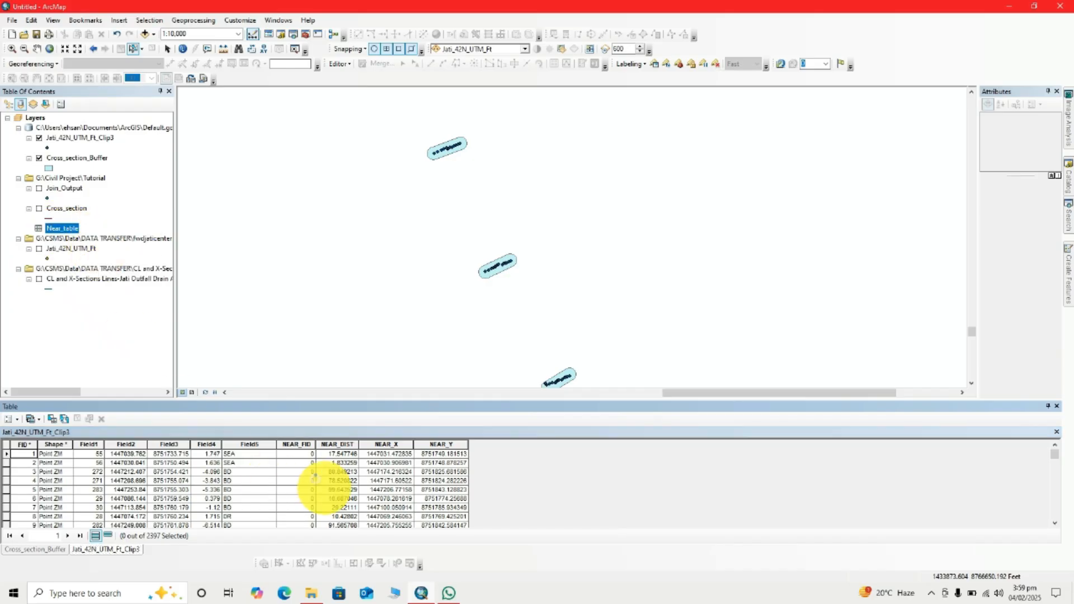
right_click(62, 230)
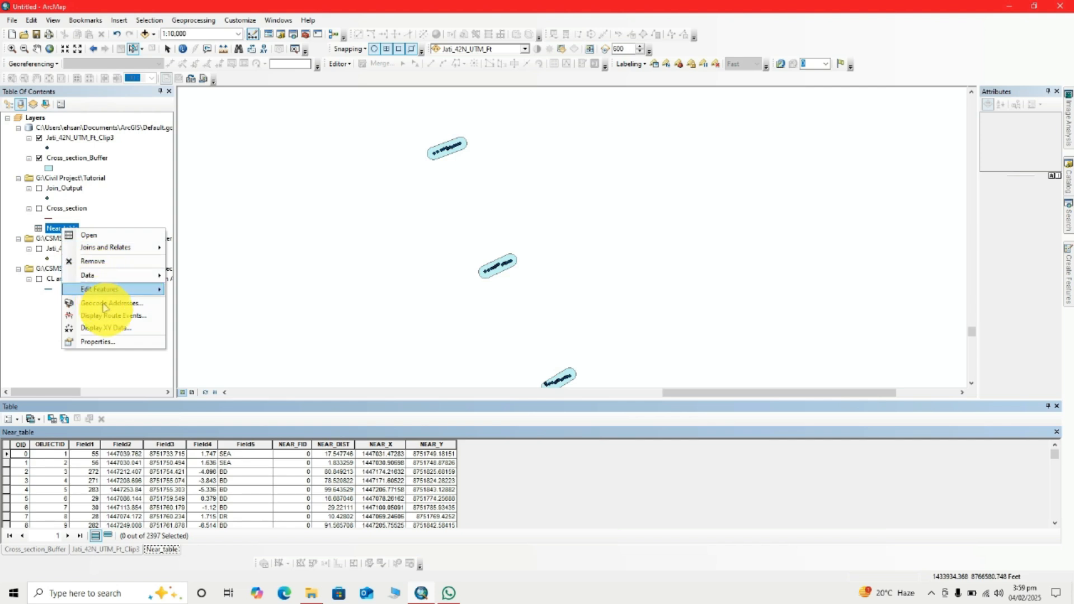
click(106, 327)
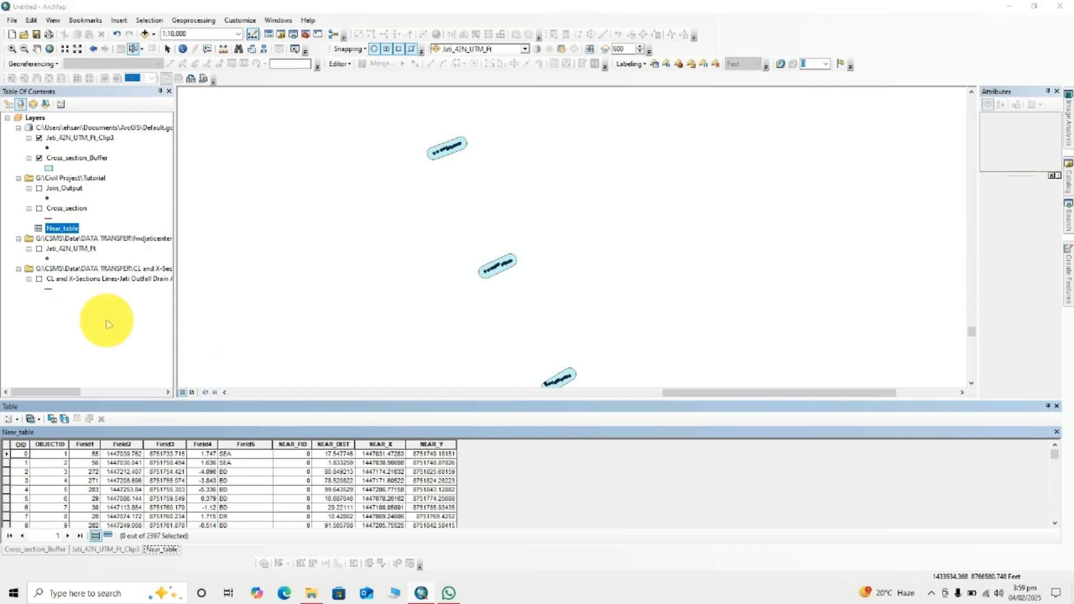
click(615, 226)
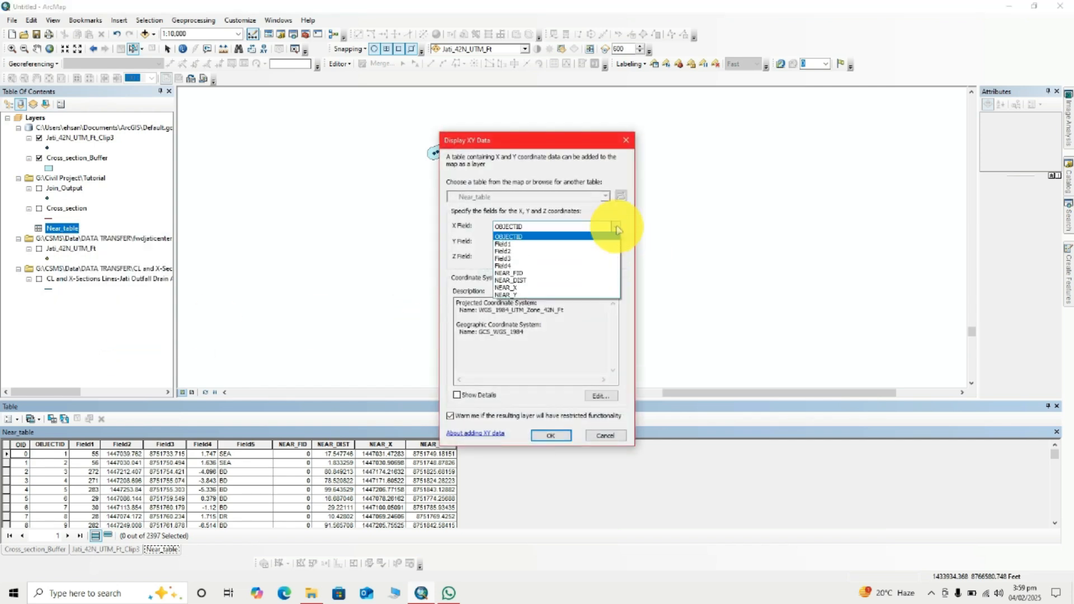
click(529, 288)
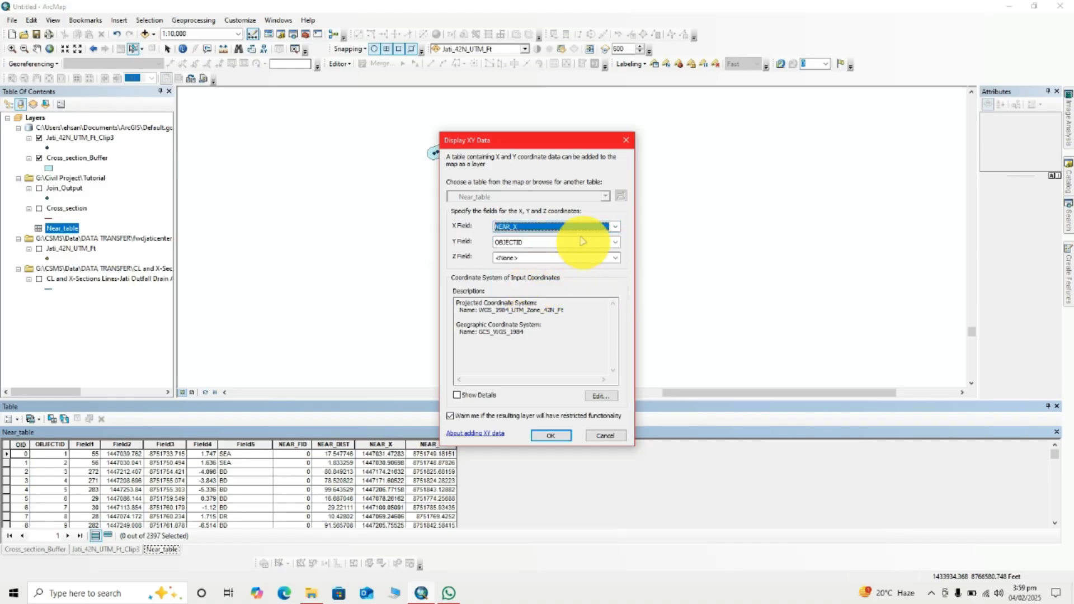
click(618, 243)
click(523, 308)
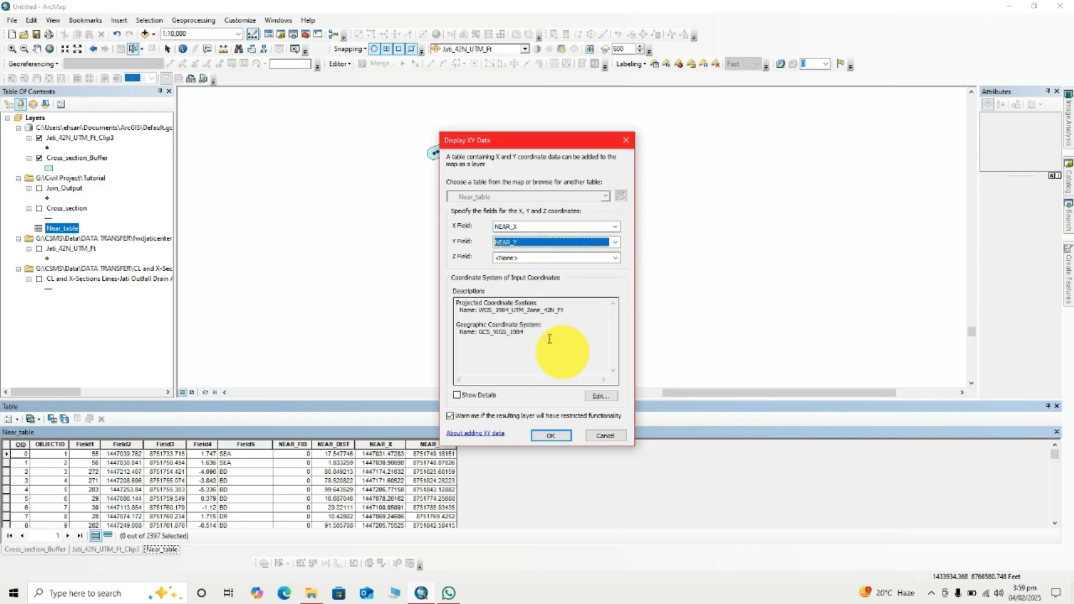
click(549, 437)
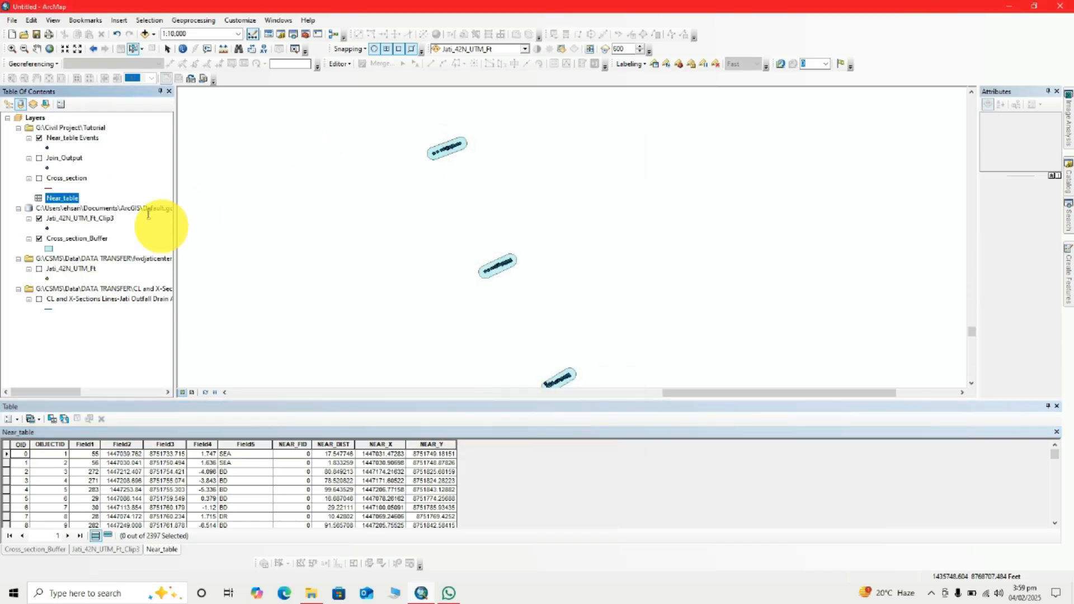
Hide the Cross_section_Buffer and Jati_42N_UTM_Ft_Clip3 layers and show the Cross_section lines with the Near_table Events points
click(39, 239)
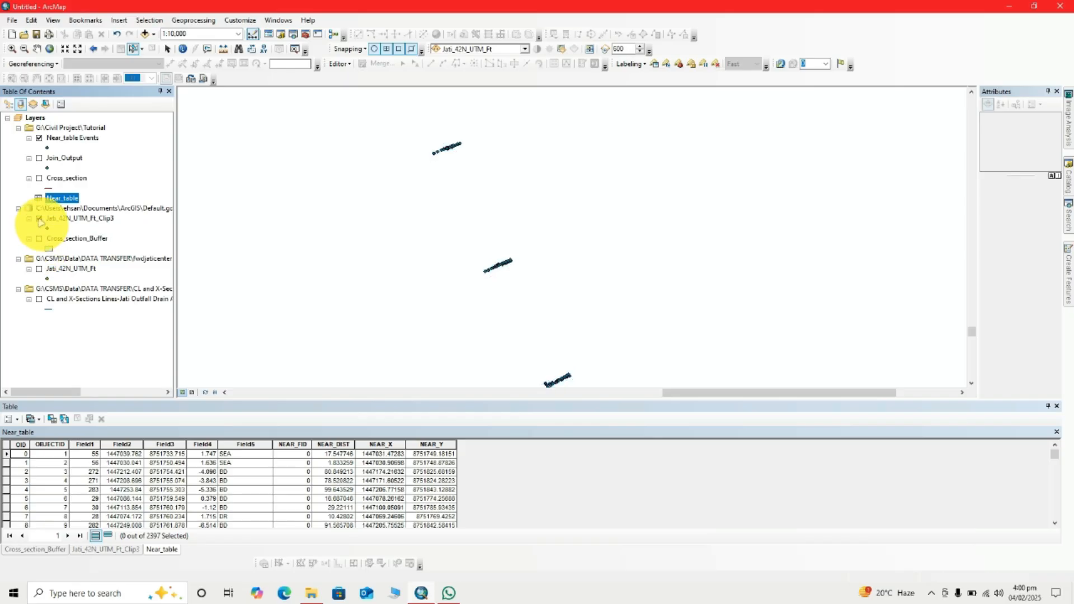
click(8, 104)
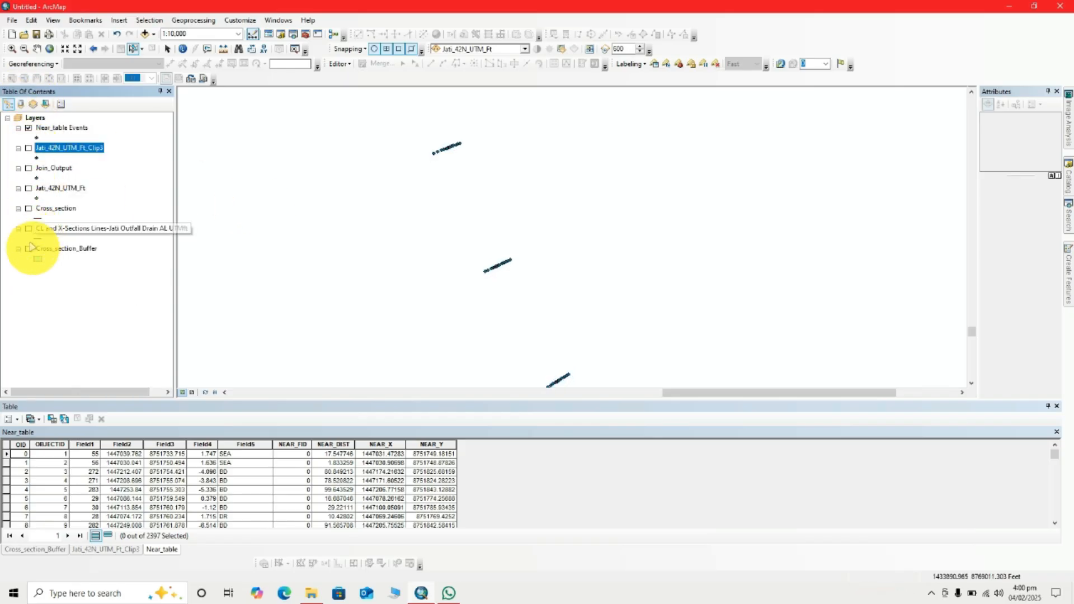
scroll(437, 149, up, 4)
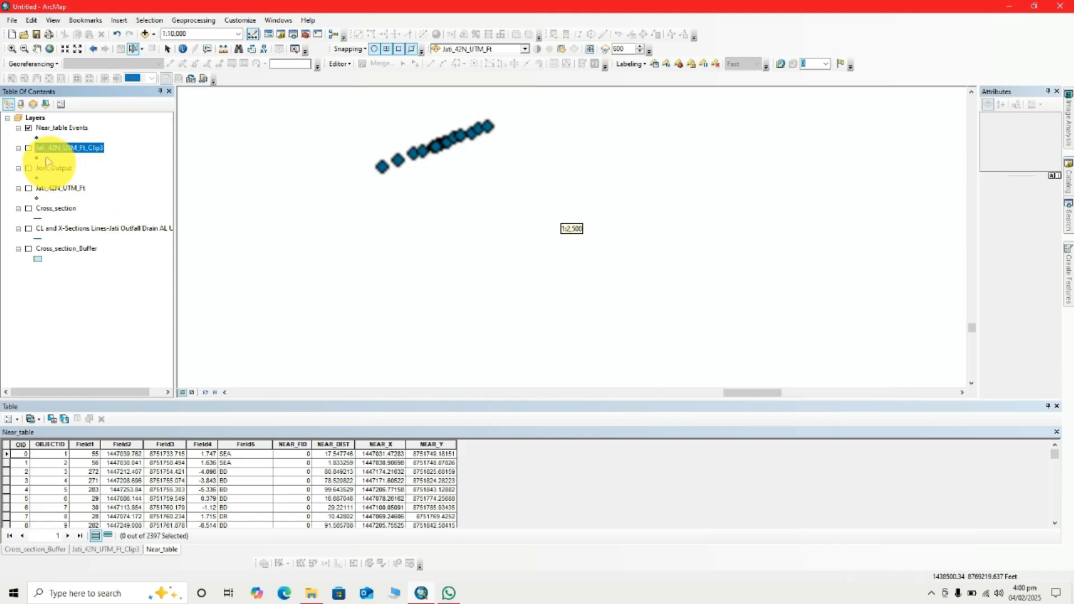
click(29, 209)
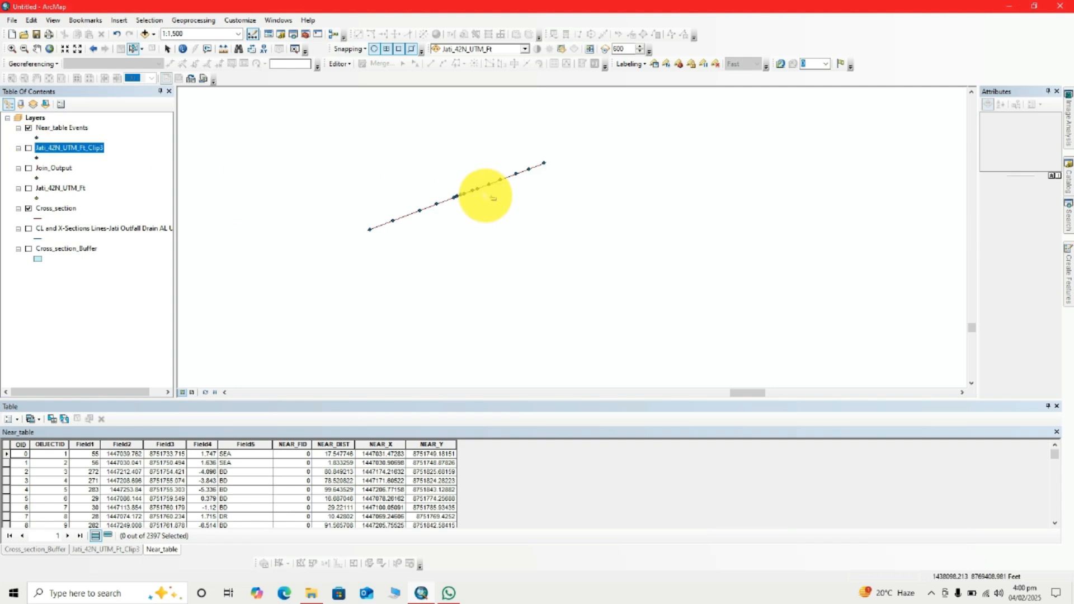
Examine how the Near_table Events points line up with the cross-section lines at several locations along the drain
scroll(593, 248, up, 1)
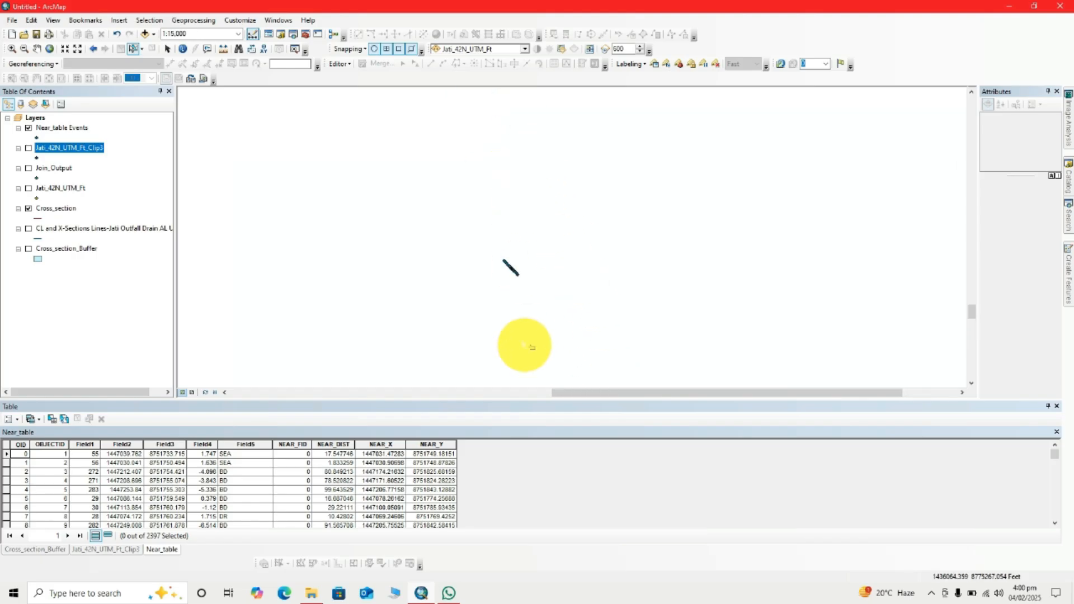
click(12, 49)
drag(300, 113, 477, 272)
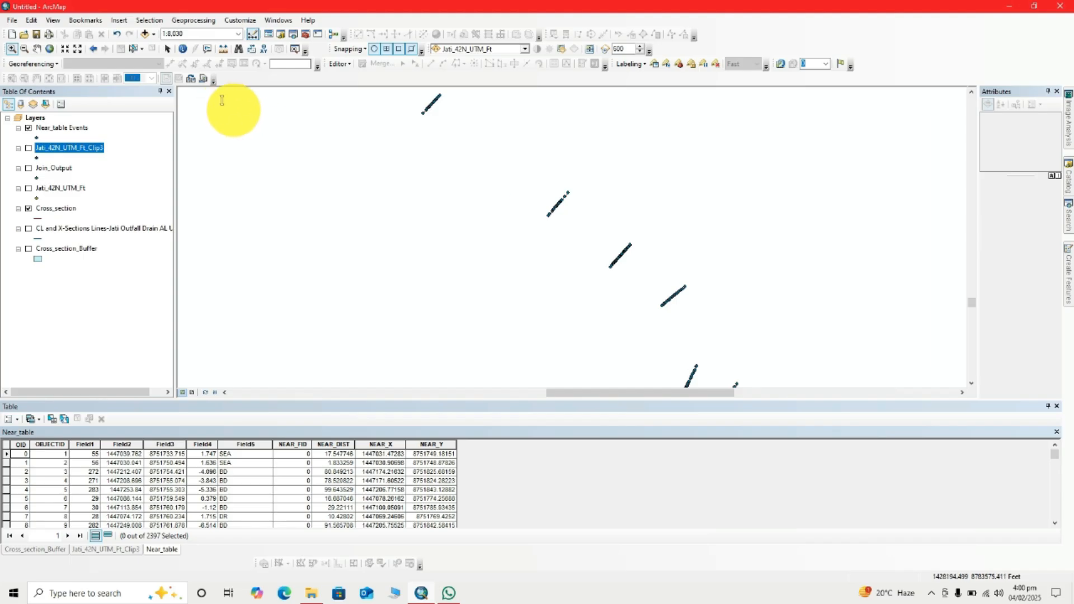
drag(315, 108, 756, 342)
scroll(653, 290, down, 1)
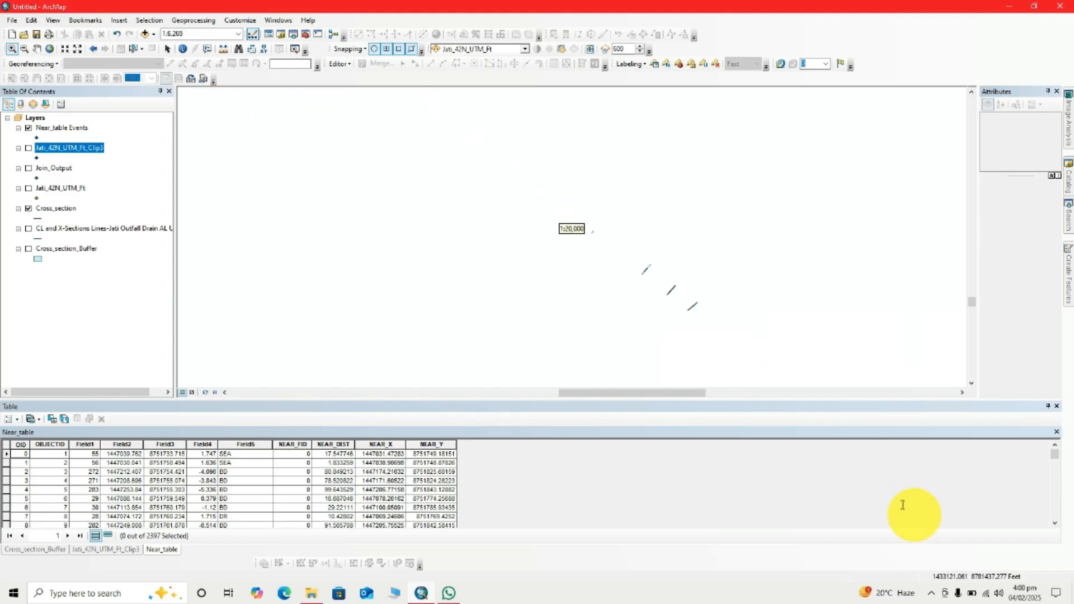